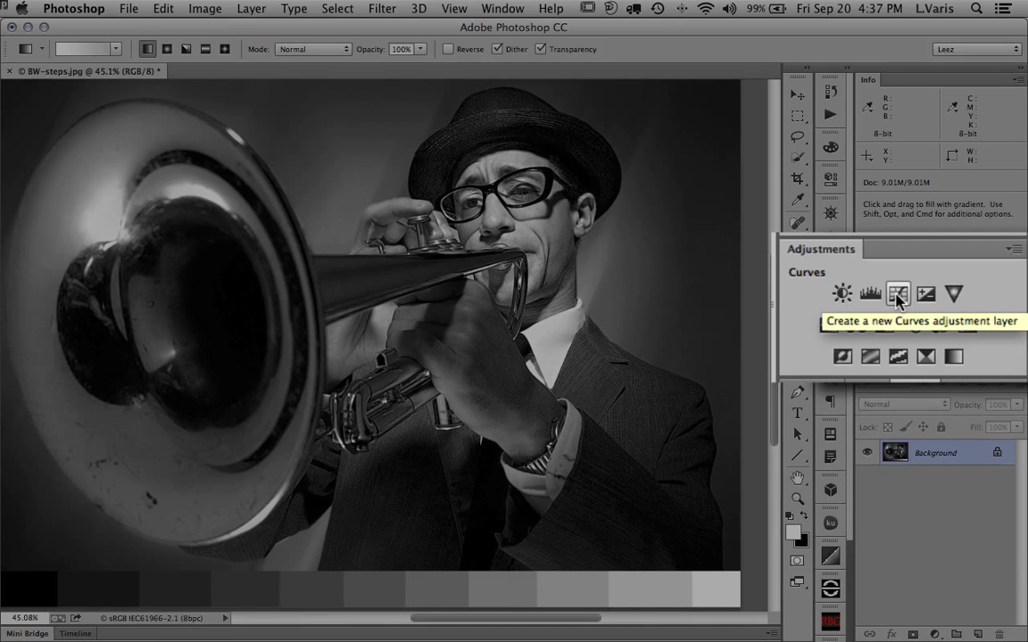
- Add a Curves 1 adjustment layer above the trumpeter photo, keeping its curve a straight line
click(938, 300)
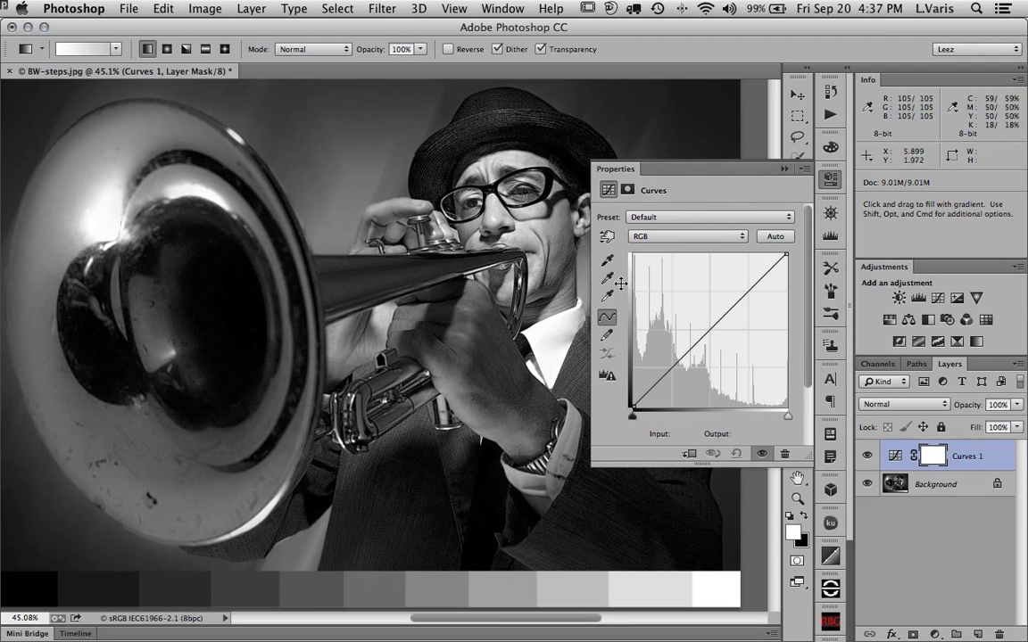
mouse_move(633, 408)
mouse_down()
mouse_move(633, 261)
mouse_move(632, 408)
mouse_up()
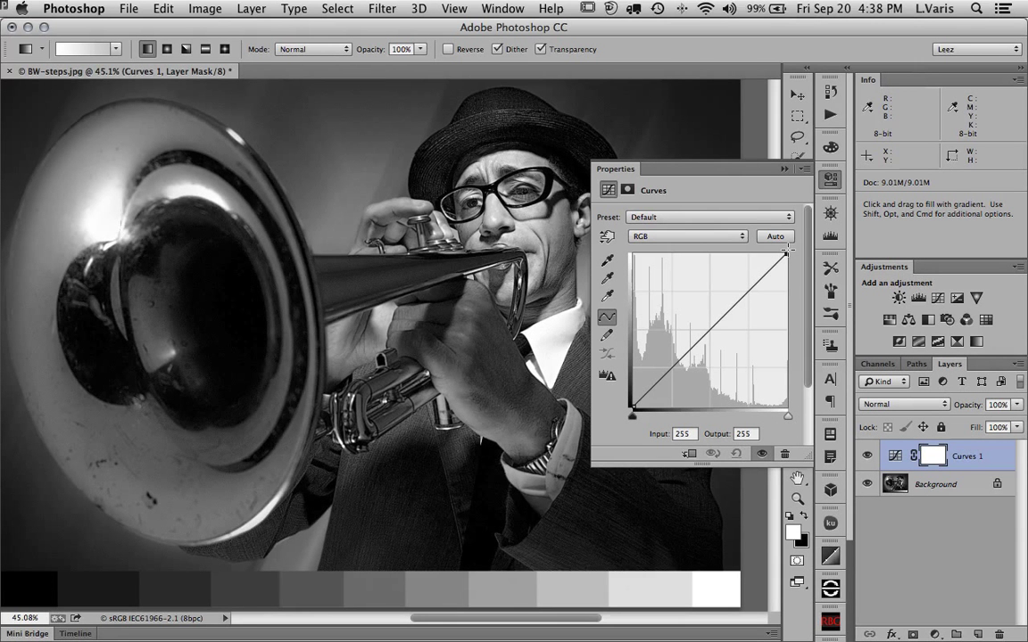
- Drag the curve's white and black endpoints inward to boost contrast
drag(787, 252, 747, 253)
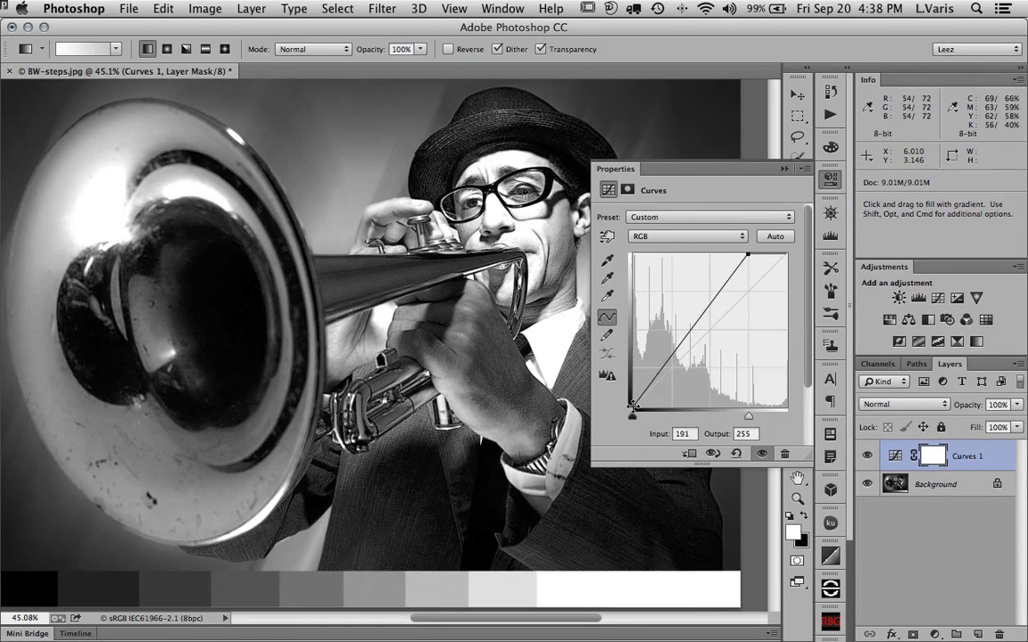
drag(632, 406, 663, 410)
click(744, 254)
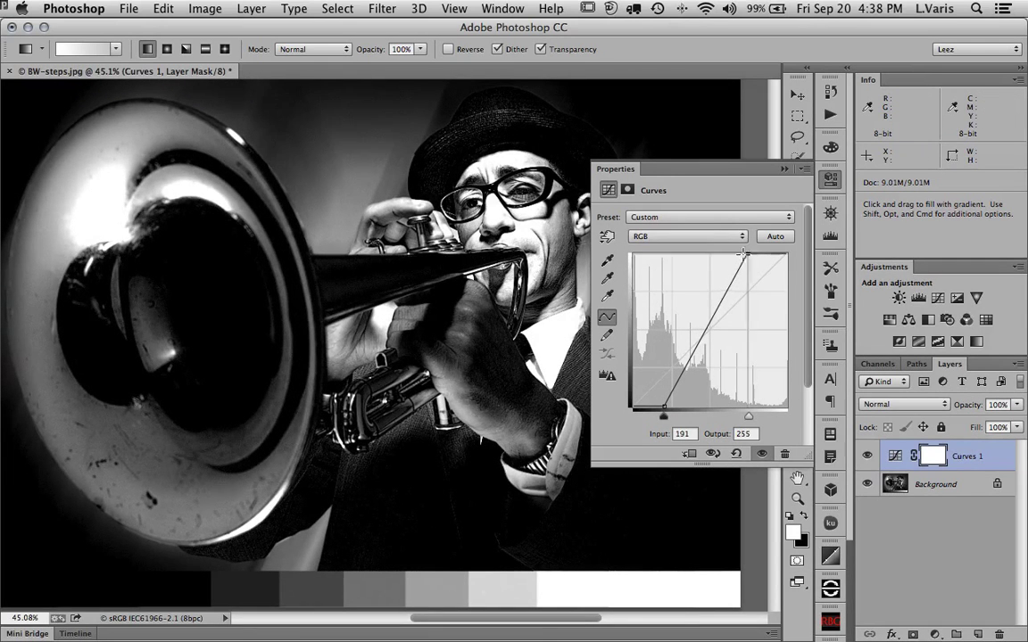
drag(744, 255, 736, 254)
click(665, 411)
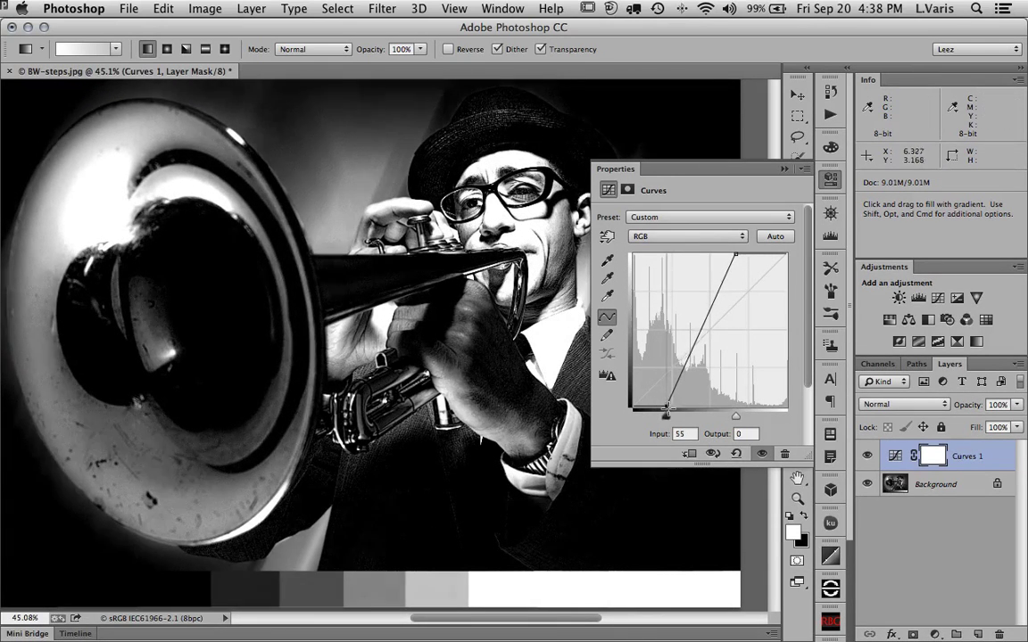
drag(665, 412, 683, 412)
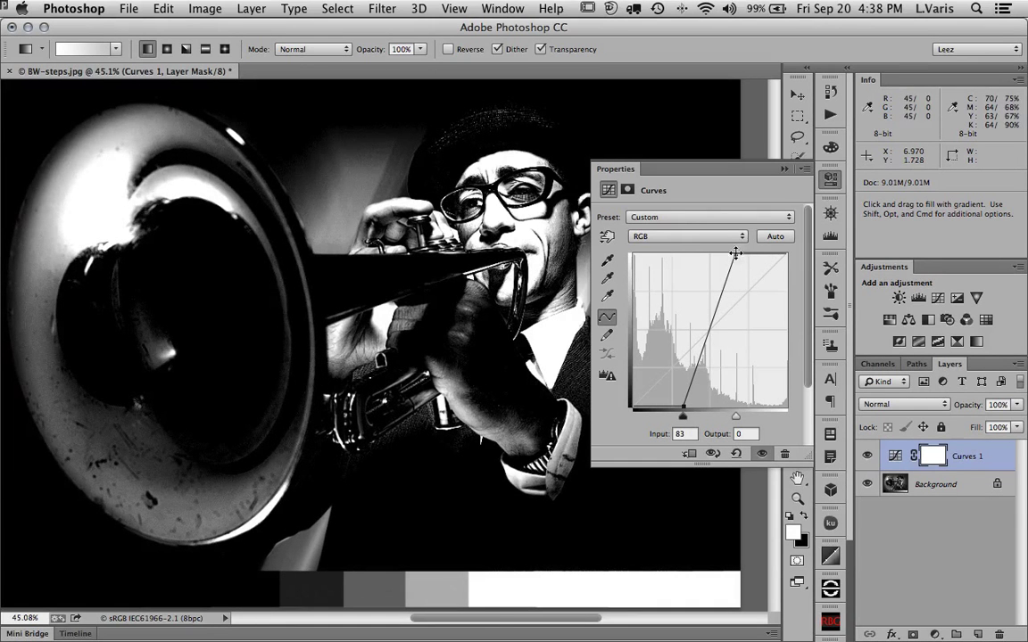
- Push both endpoints nearly together for harsh contrast, then ease them back, leaving black at Input 45
drag(735, 255, 722, 256)
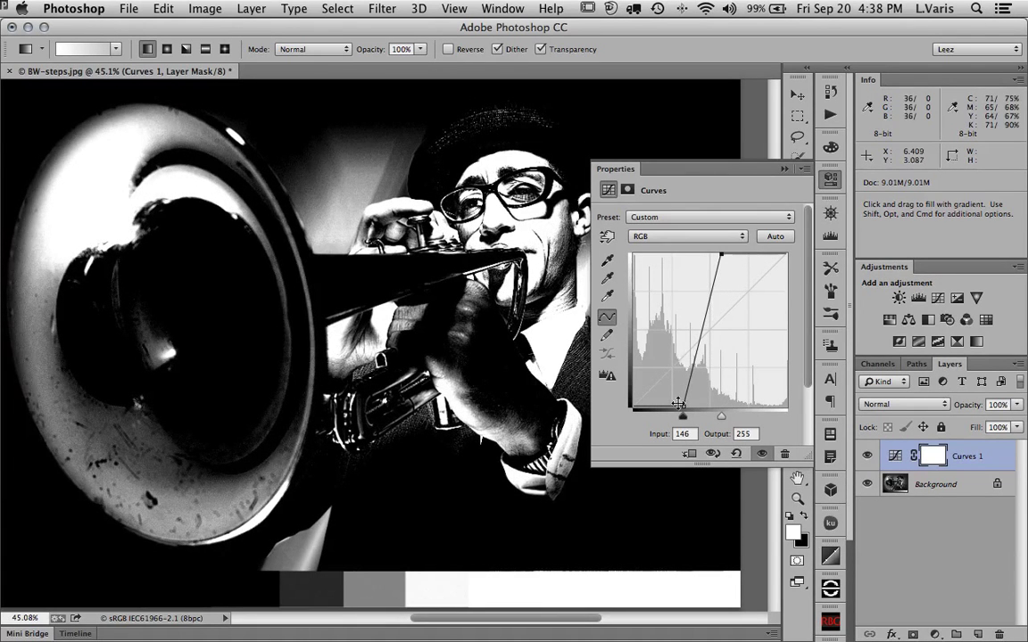
drag(679, 407, 699, 409)
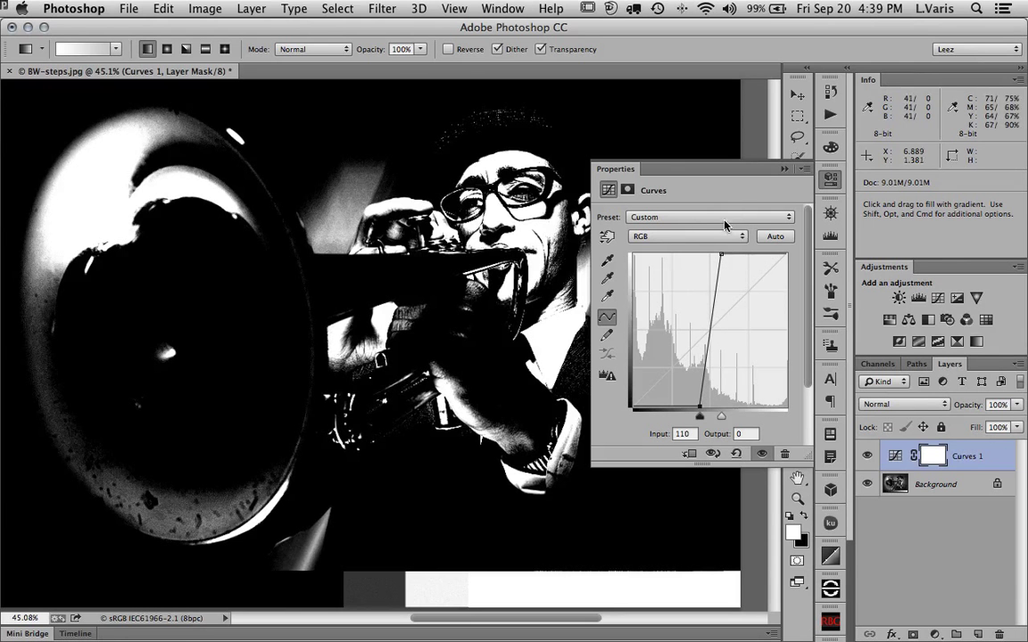
drag(721, 254, 710, 255)
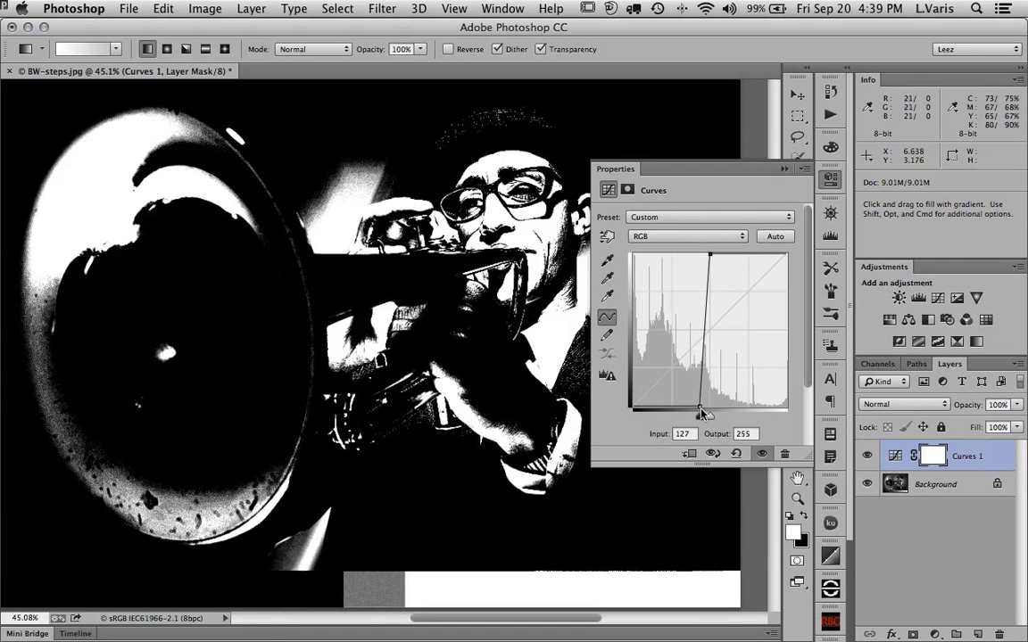
drag(702, 407, 709, 413)
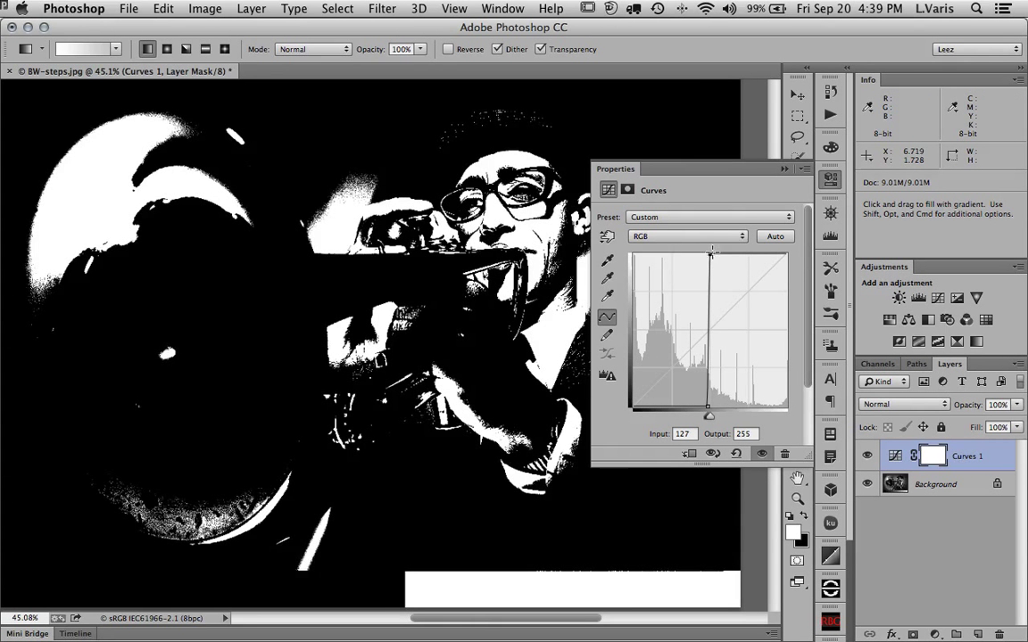
drag(710, 253, 785, 255)
drag(708, 406, 659, 417)
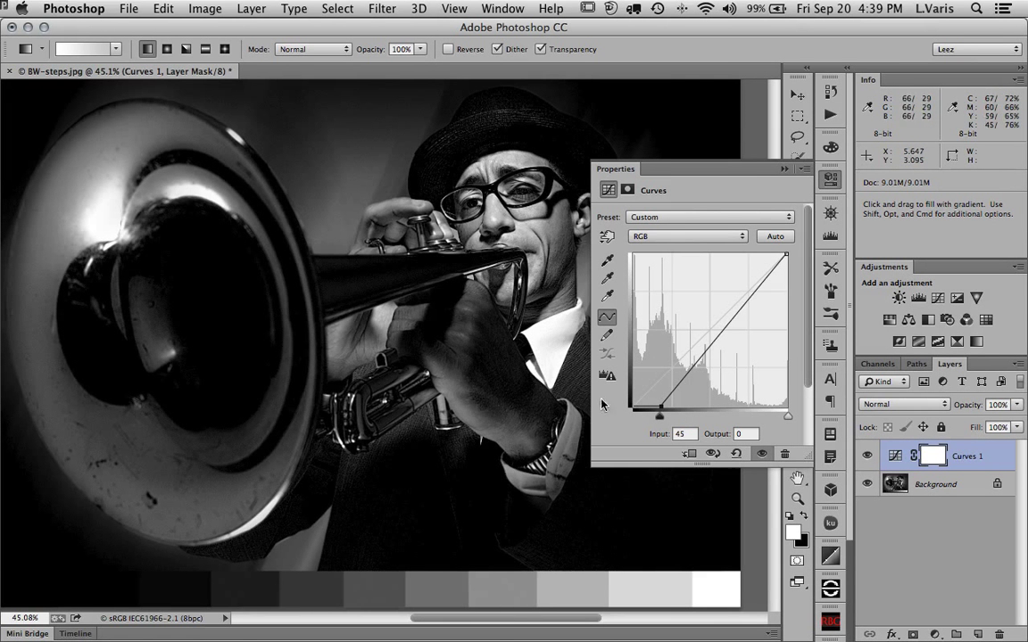
- Try black and white point shifts, then return the endpoints to 0 and 255
drag(659, 416, 631, 415)
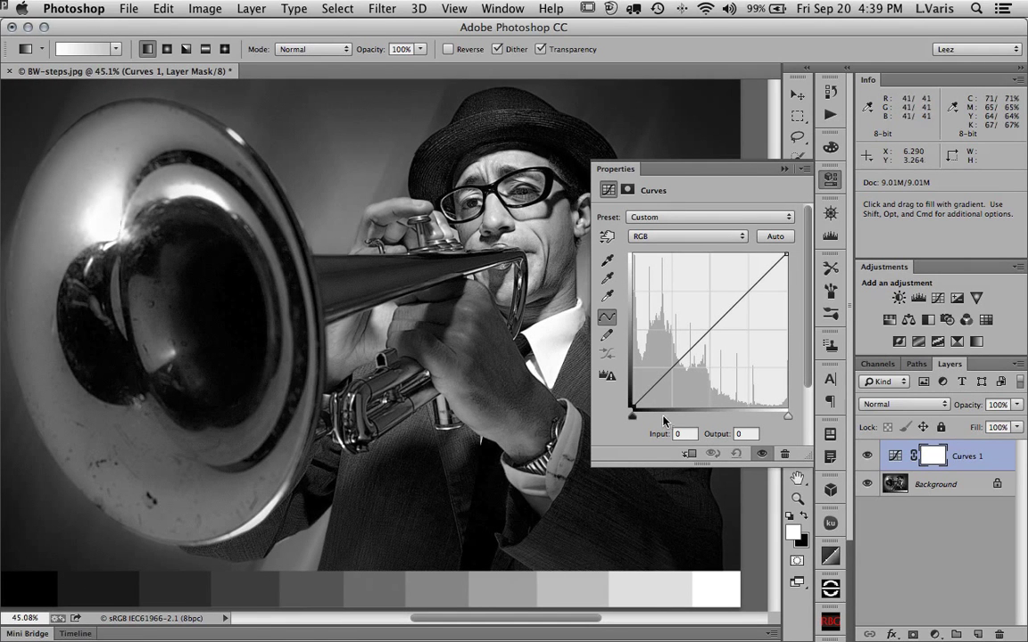
drag(632, 415, 645, 412)
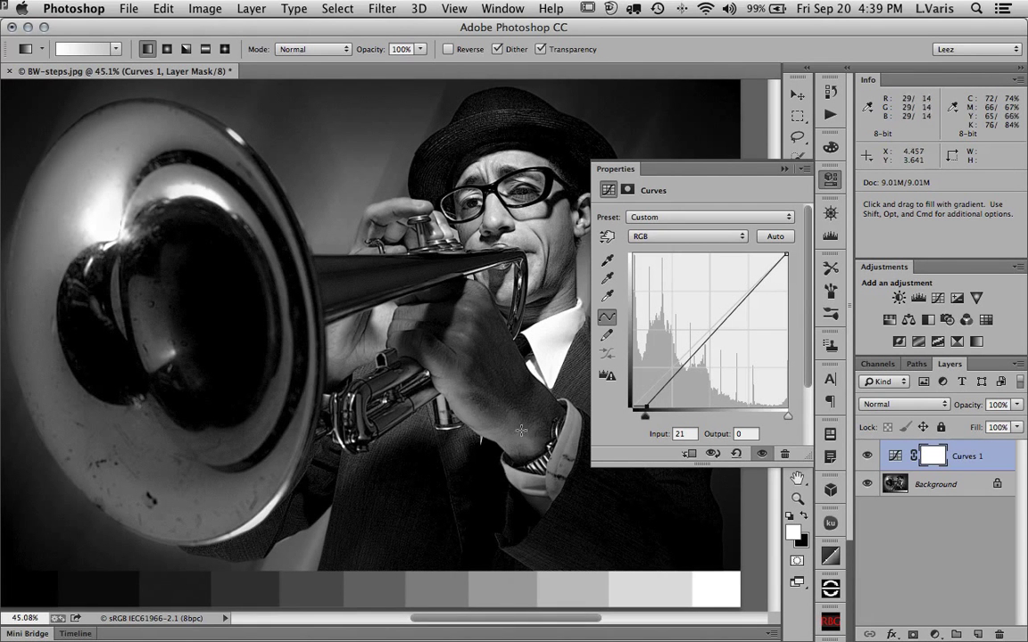
drag(645, 413, 616, 414)
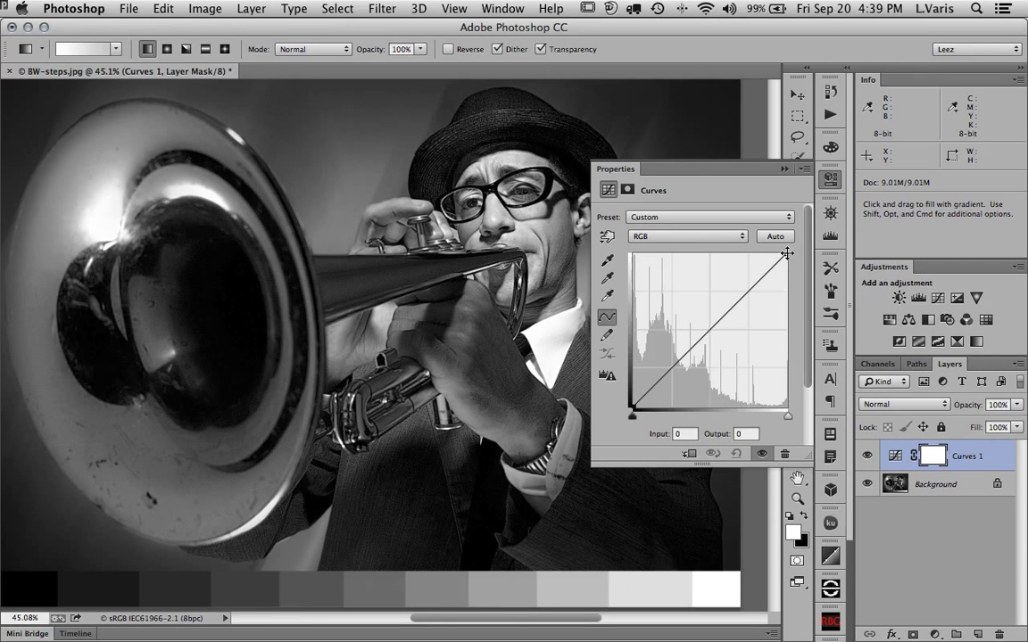
mouse_move(787, 255)
mouse_down()
mouse_move(761, 257)
mouse_move(781, 255)
mouse_move(771, 255)
mouse_up()
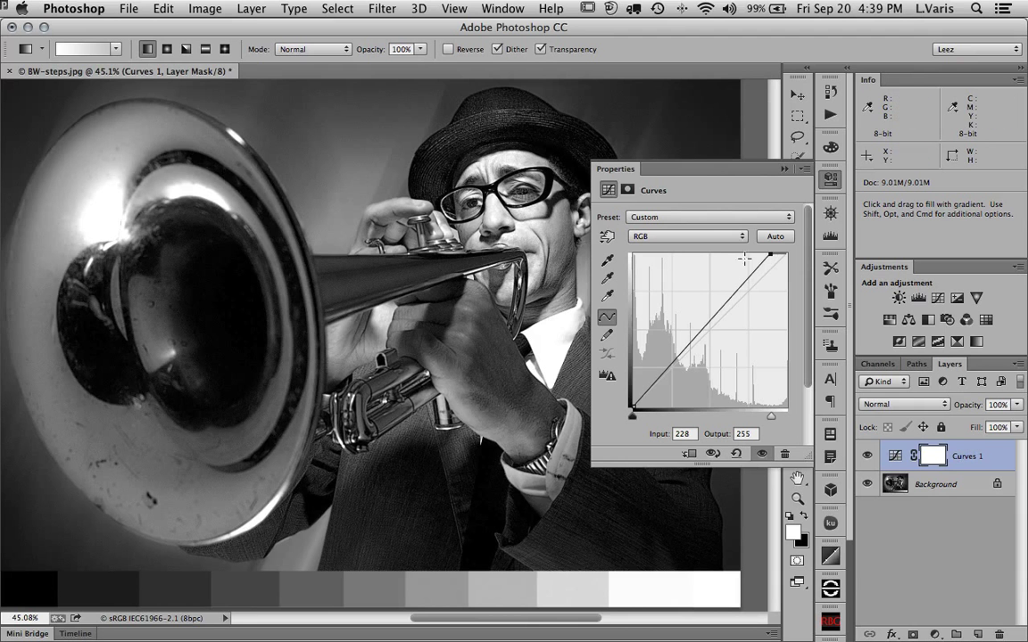
drag(771, 255, 752, 255)
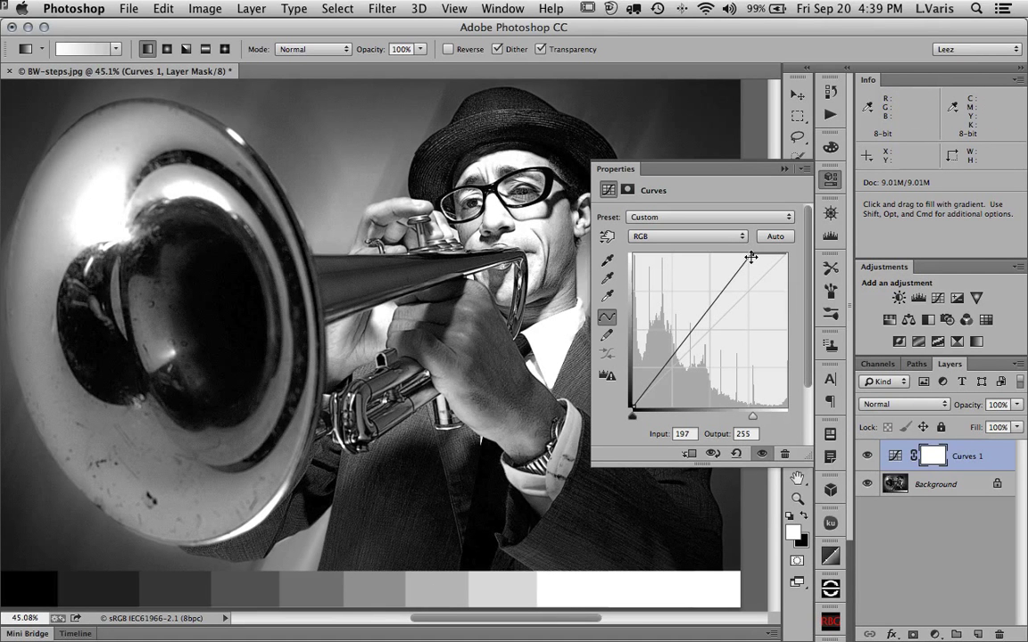
drag(752, 255, 786, 255)
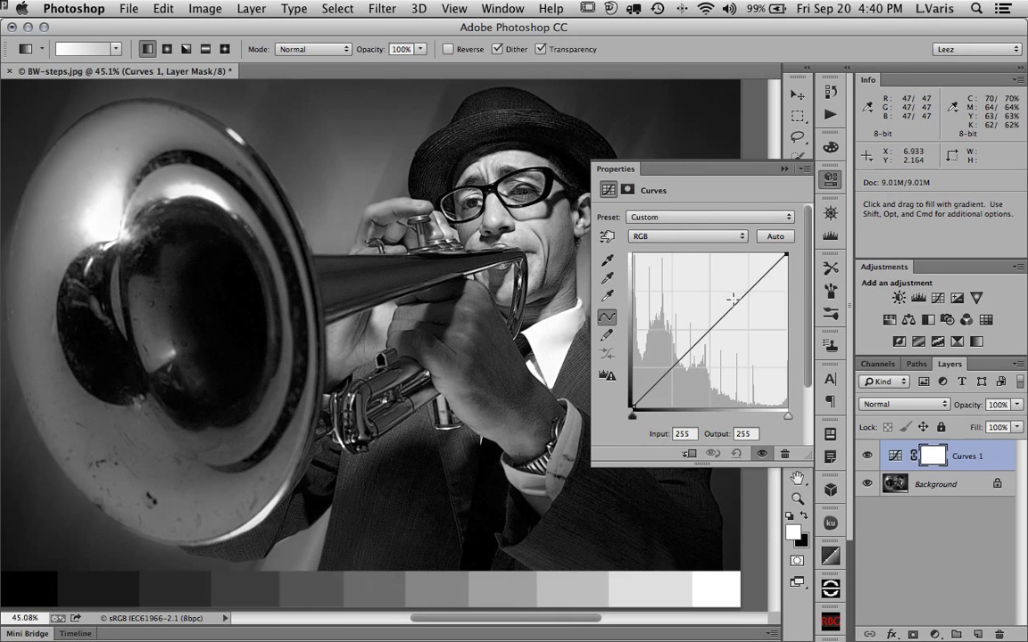
- Add upper and lower curve points forming an S-curve, shadow point at Input 75, Output 50
drag(740, 300, 736, 293)
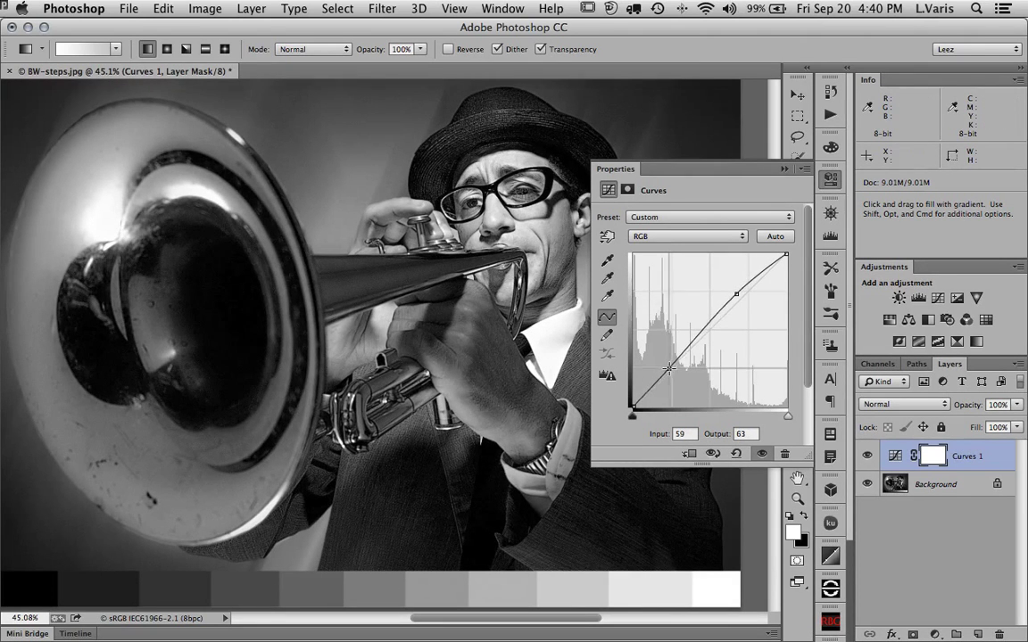
mouse_move(672, 362)
mouse_down()
mouse_move(668, 379)
mouse_move(674, 373)
mouse_up()
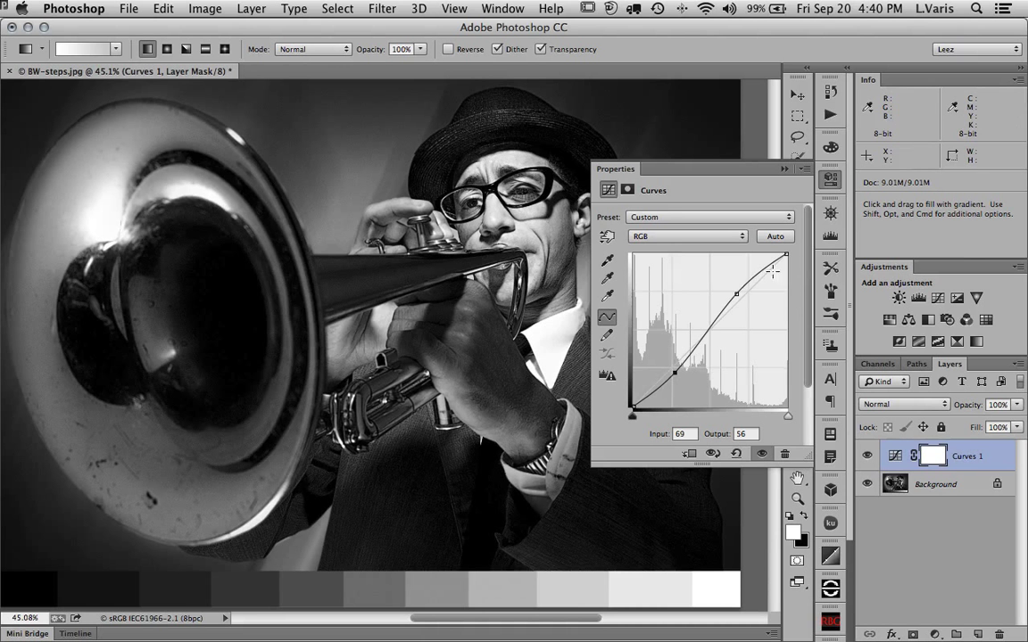
click(674, 373)
drag(743, 289, 735, 290)
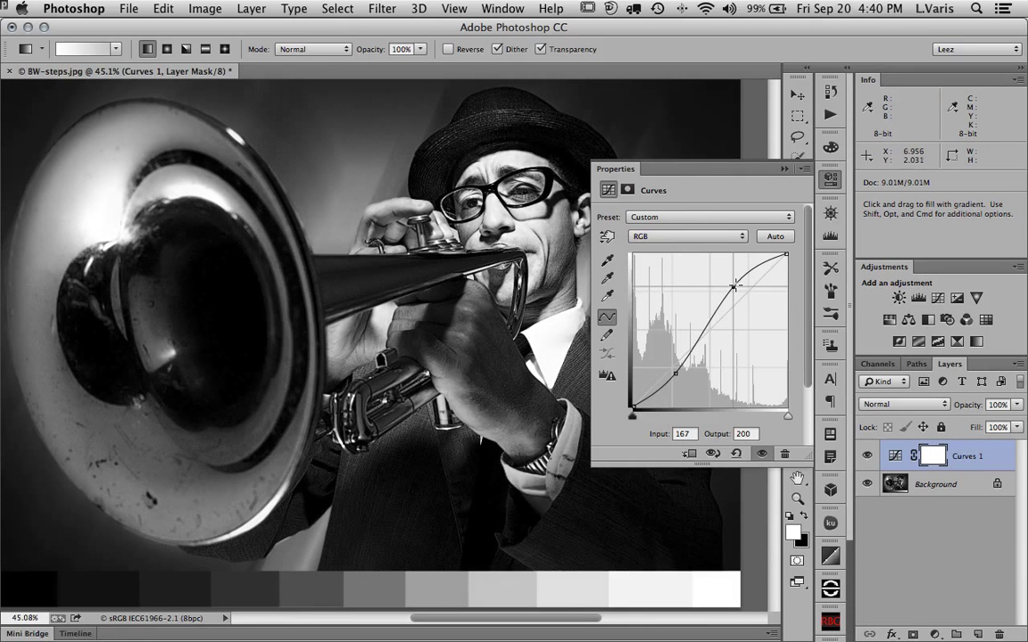
drag(676, 373, 679, 377)
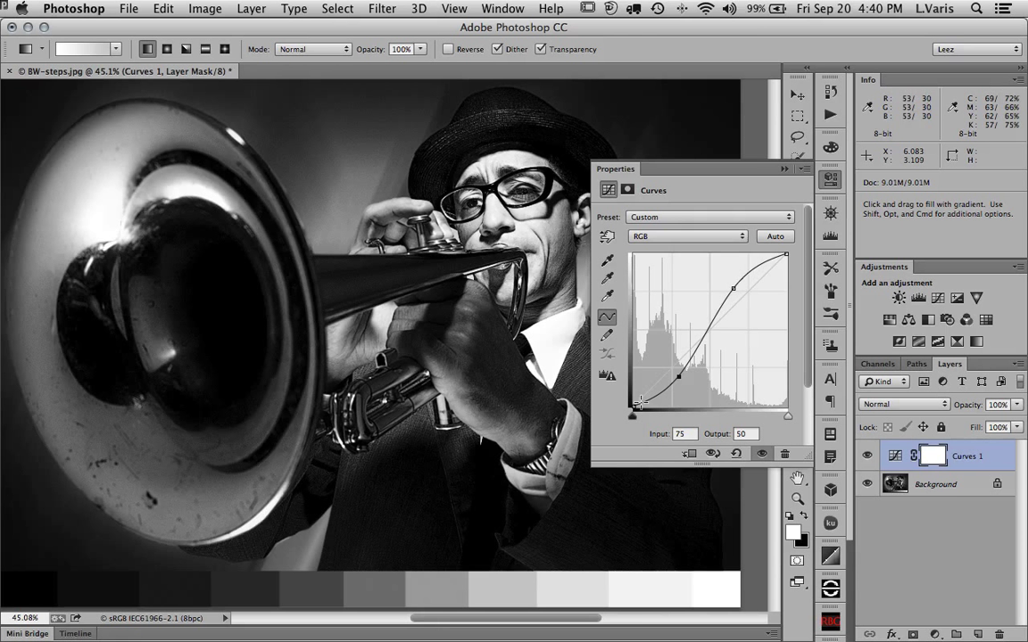
- Delete the upper curve point, try moving the endpoints inward, then reset the black point
super+click(733, 288)
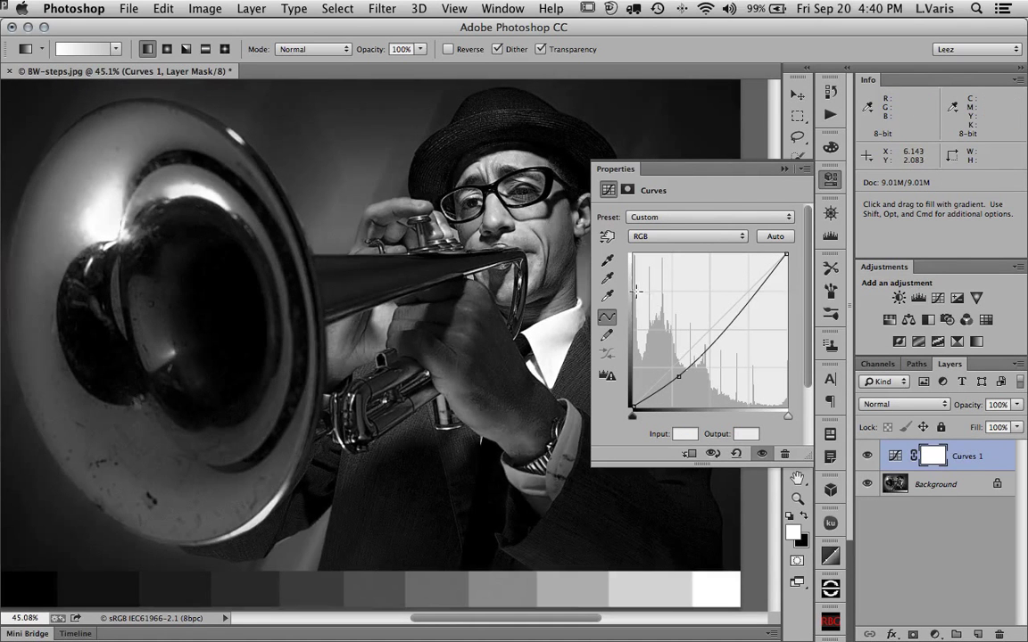
key(BackSpace)
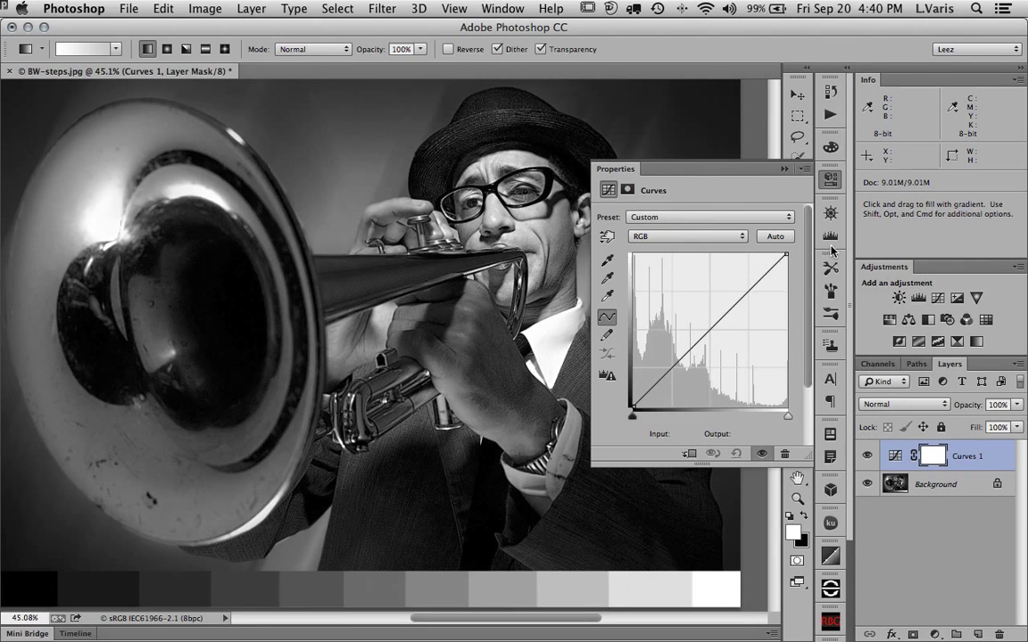
drag(786, 254, 755, 255)
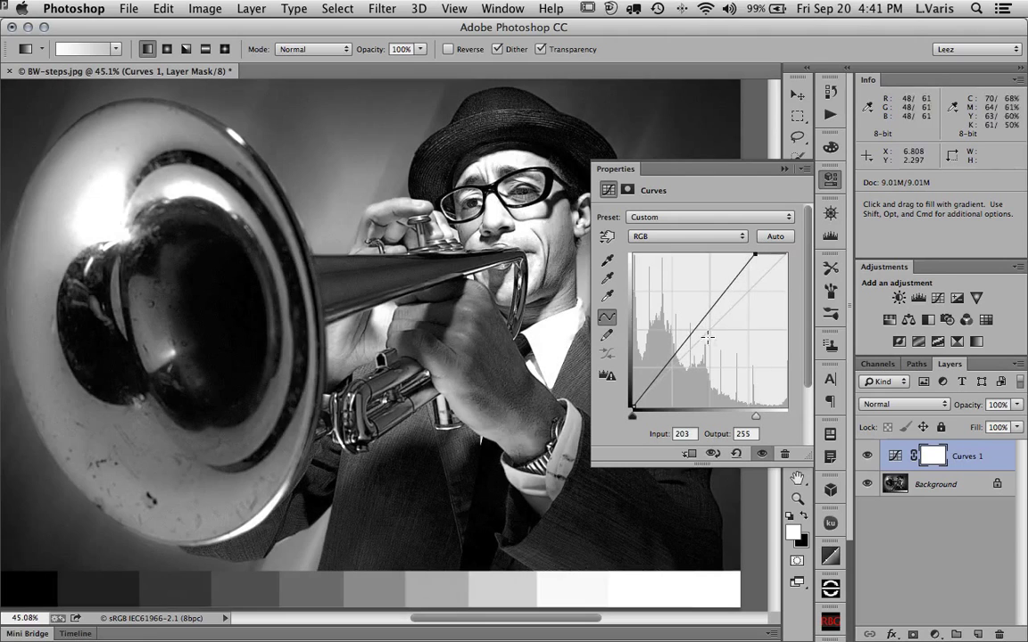
drag(631, 409, 663, 413)
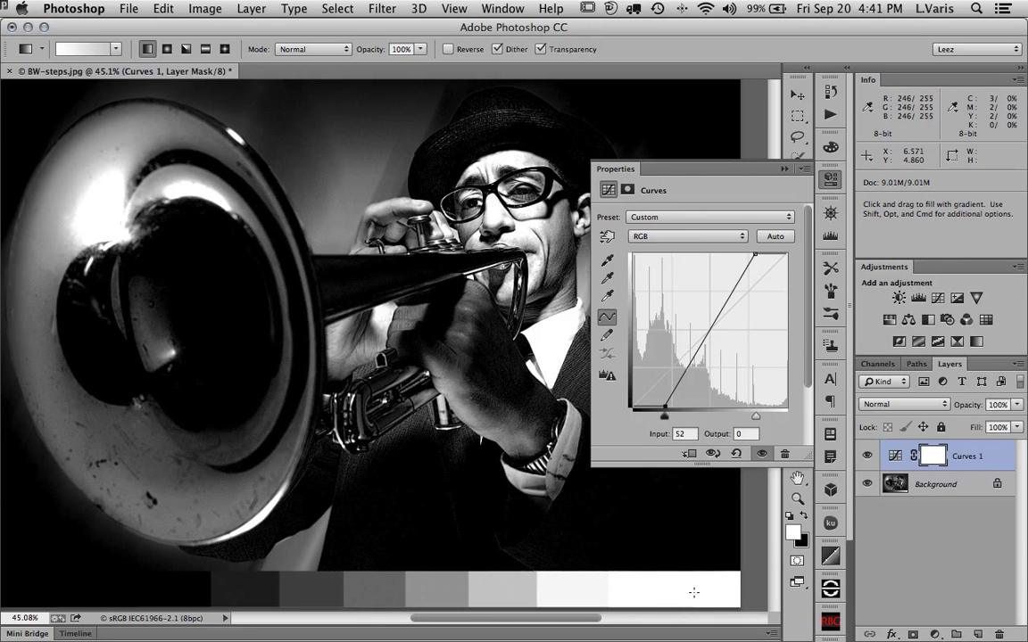
drag(667, 404, 573, 363)
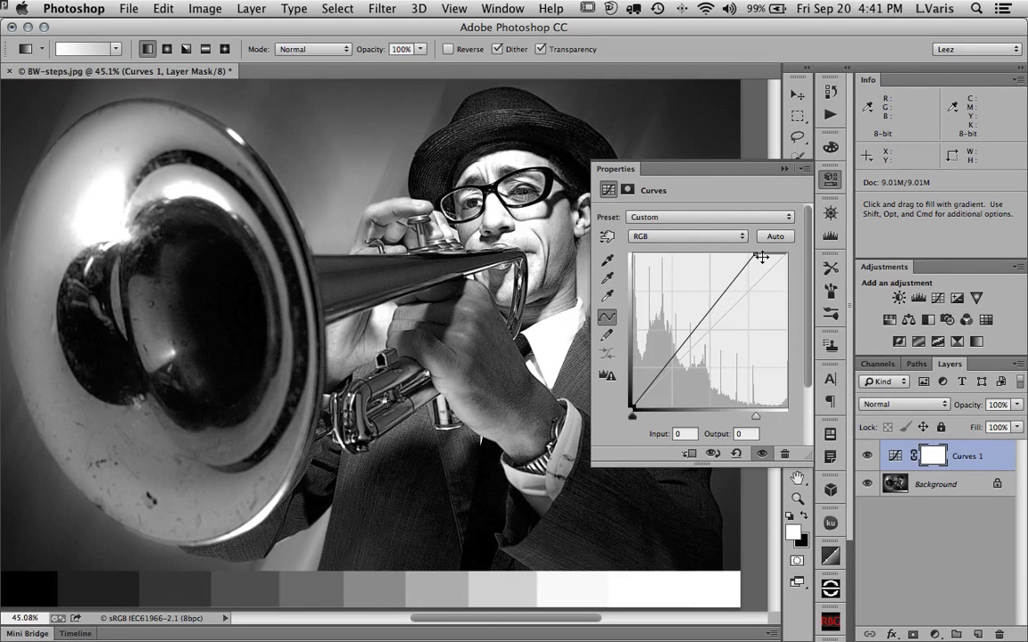
- Raise the black point and lower the white point until the photo flattens grey, undoing the last change
drag(754, 257, 787, 292)
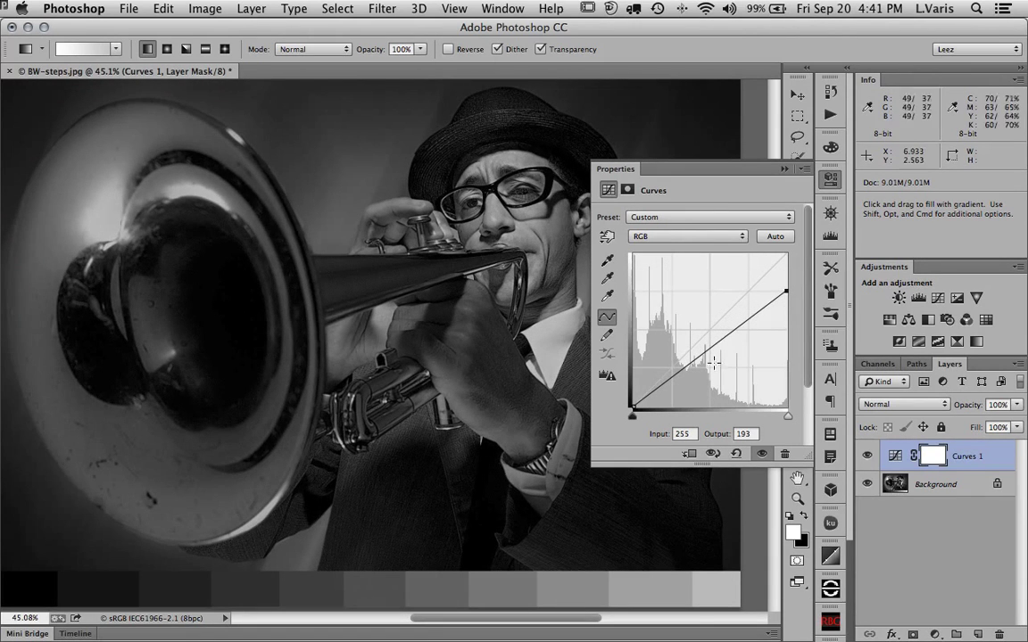
drag(634, 406, 630, 366)
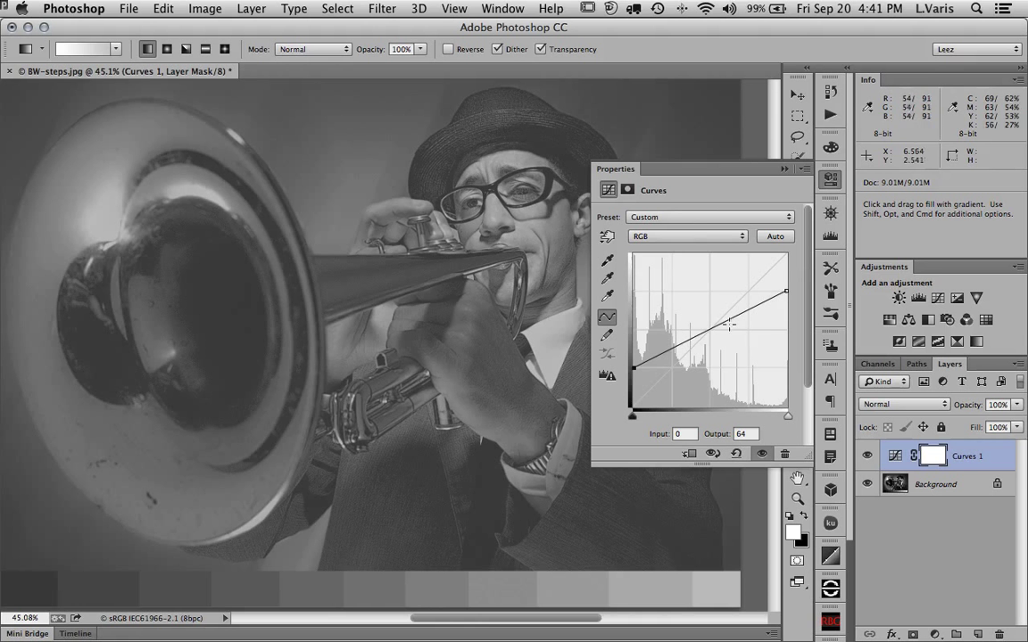
drag(636, 365, 634, 332)
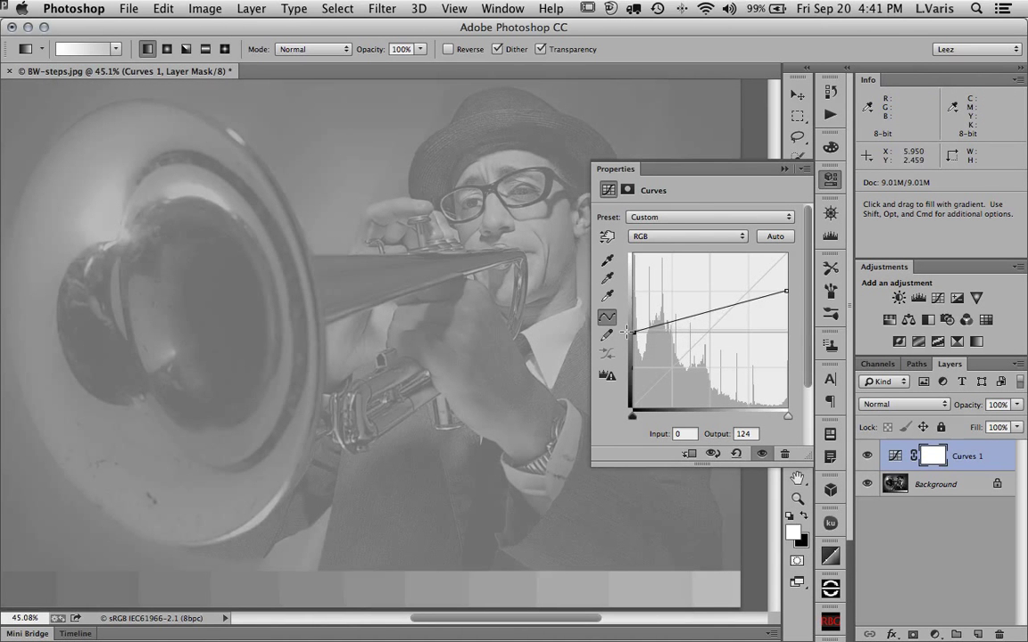
drag(784, 291, 786, 332)
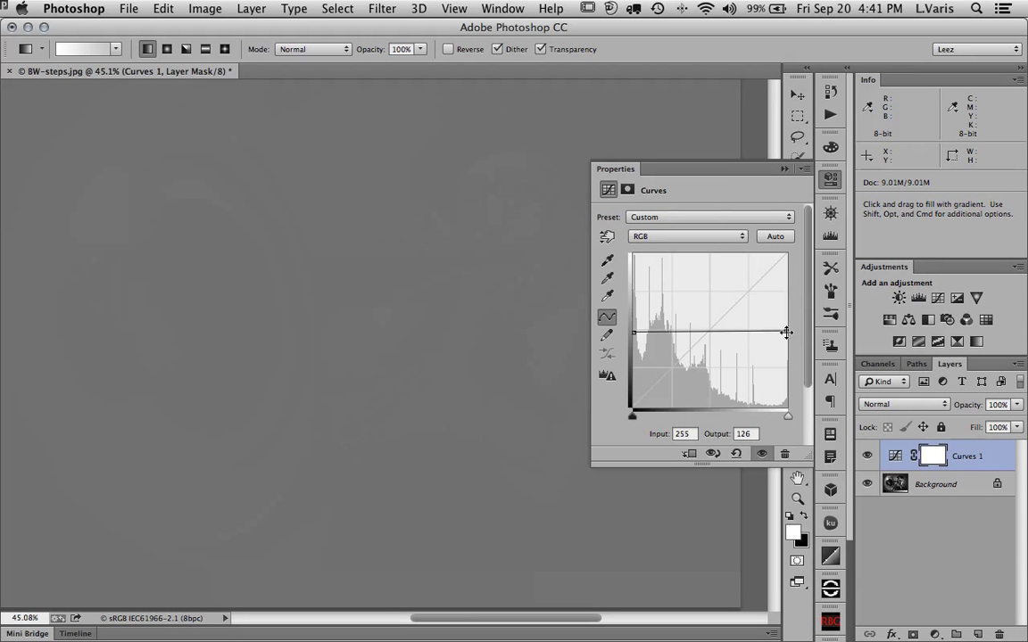
key(super+z)
- Reset the black point to 0/0 and add S-curve points near 75/51 and 169/179
drag(634, 329, 632, 407)
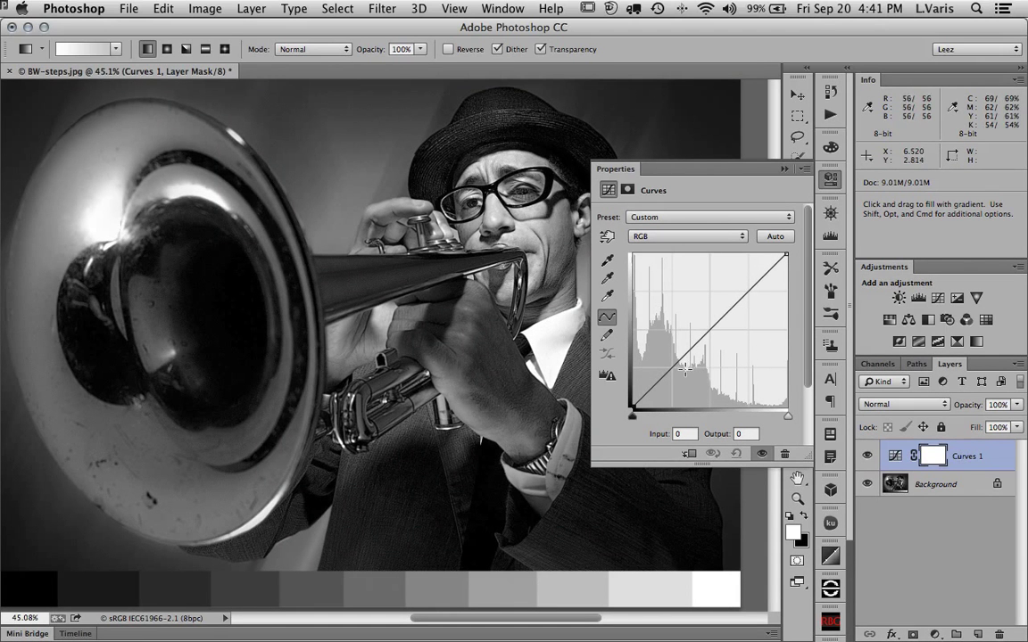
drag(678, 364, 679, 378)
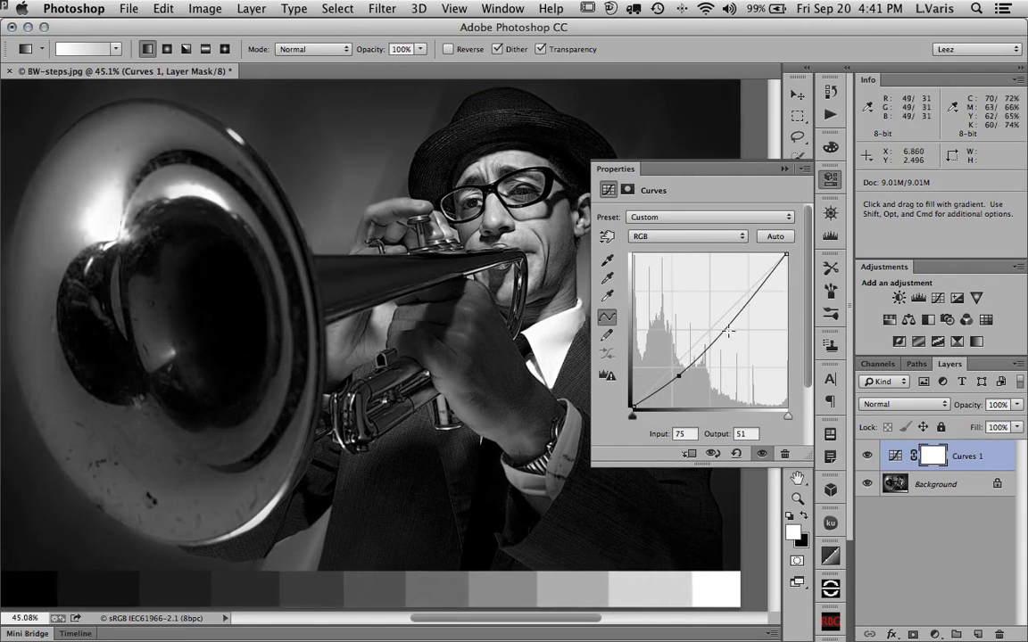
drag(744, 308, 735, 300)
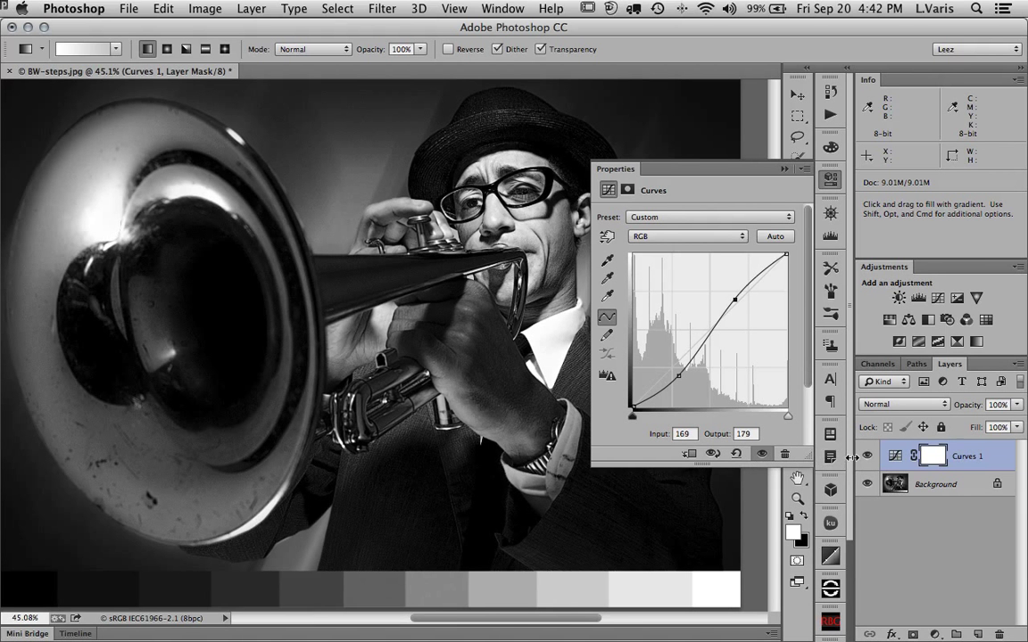
click(761, 456)
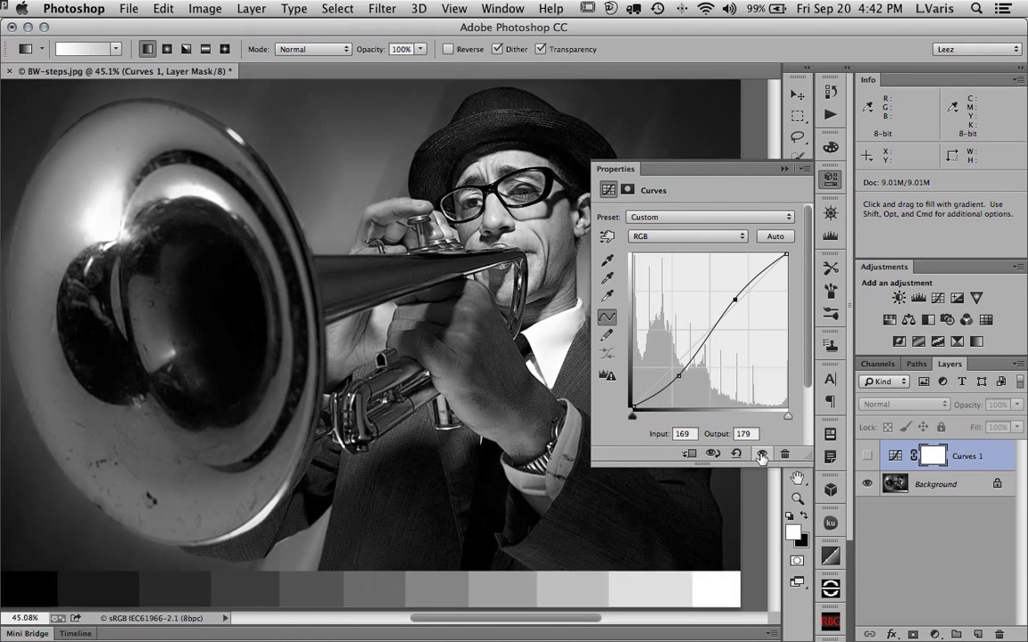
click(761, 456)
click(761, 456)
click(761, 456)
click(761, 456)
click(762, 456)
click(762, 456)
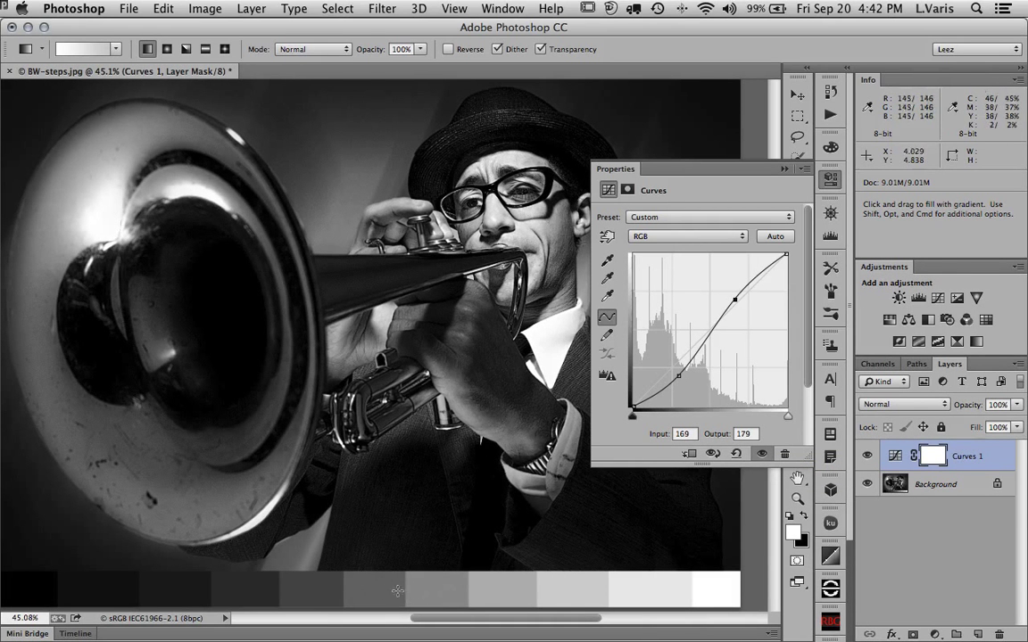
click(762, 456)
click(763, 455)
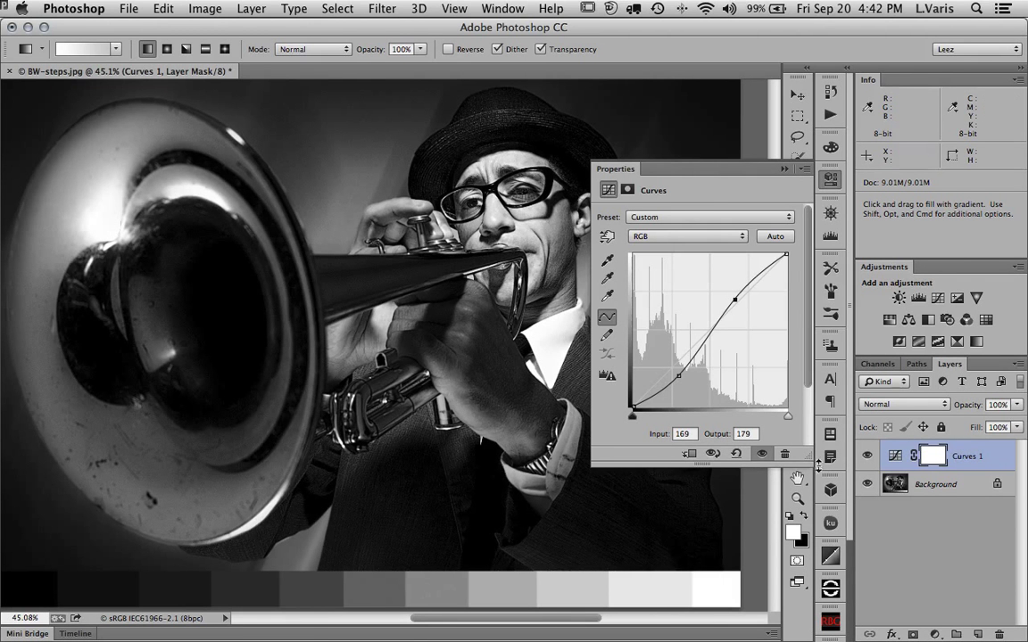
click(761, 454)
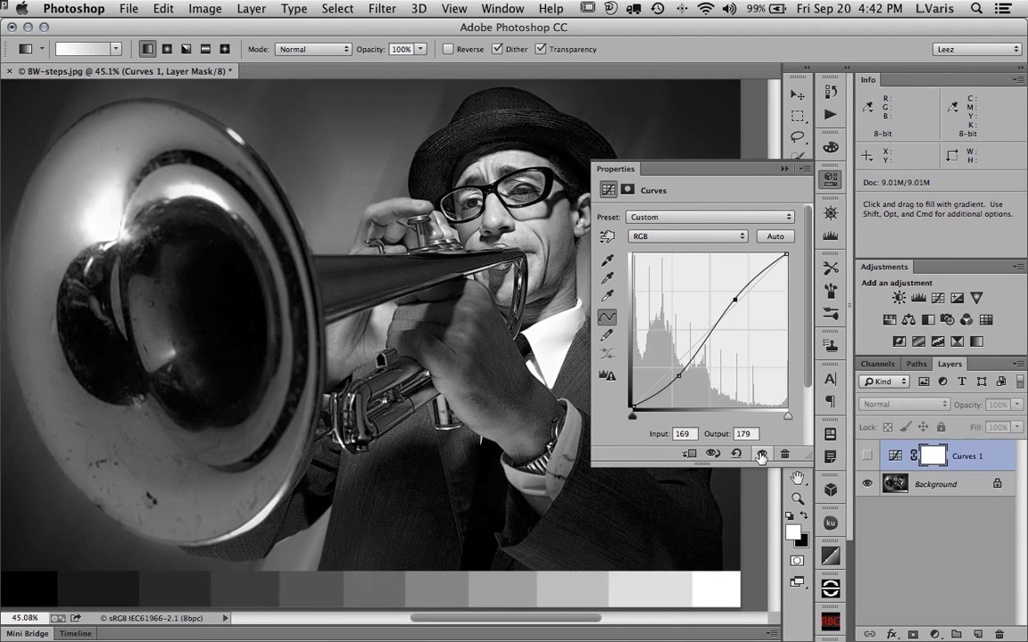
click(761, 454)
click(761, 454)
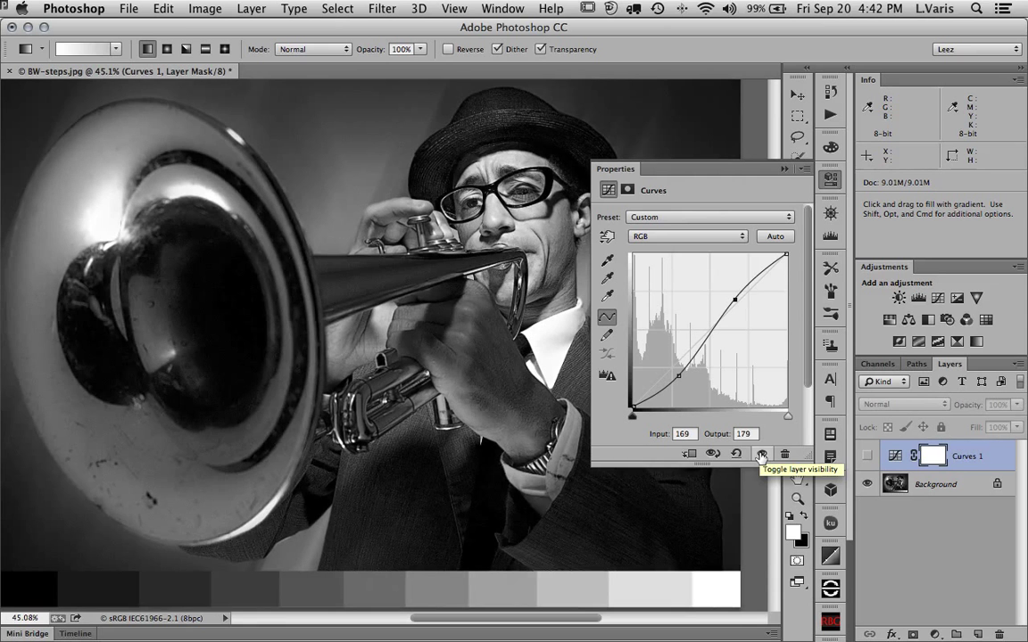
click(761, 454)
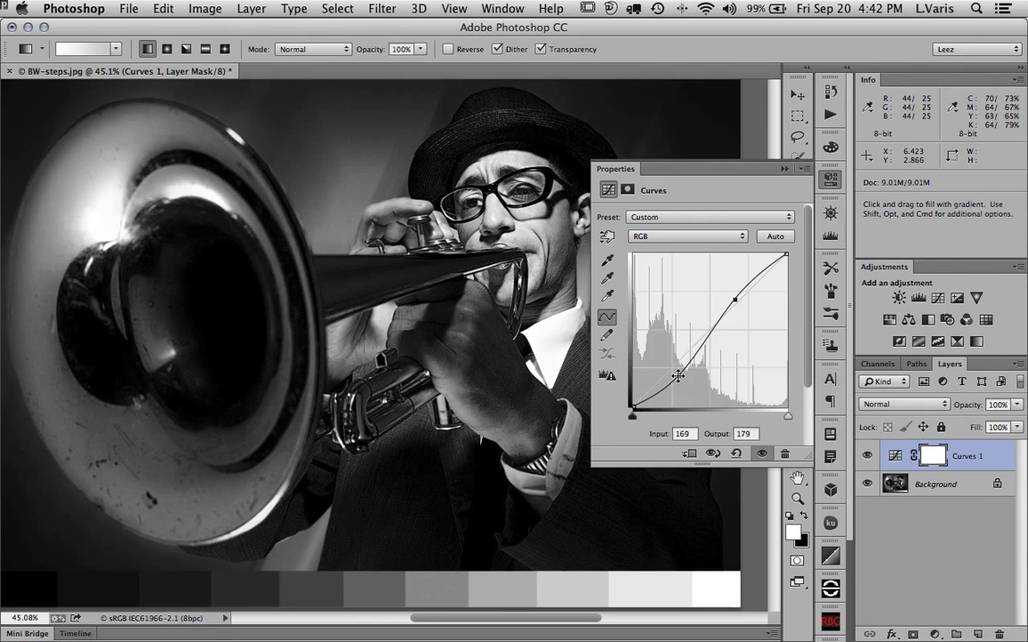
- Move the shadow point to 51/67 and drop the upper point near 190/168 for a reverse S
drag(678, 376, 664, 368)
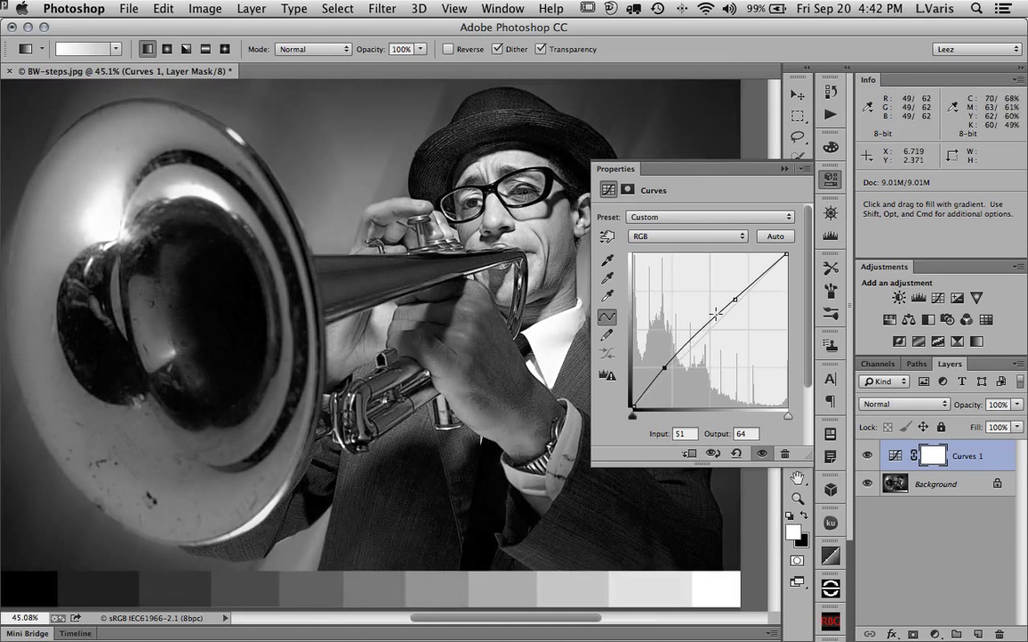
drag(735, 299, 751, 307)
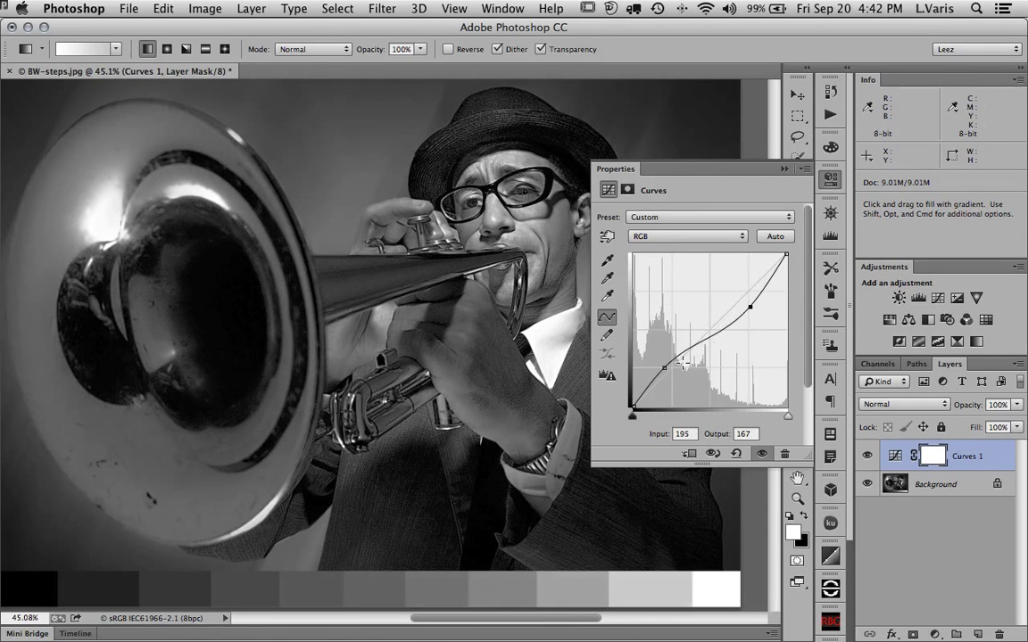
drag(665, 366, 665, 365)
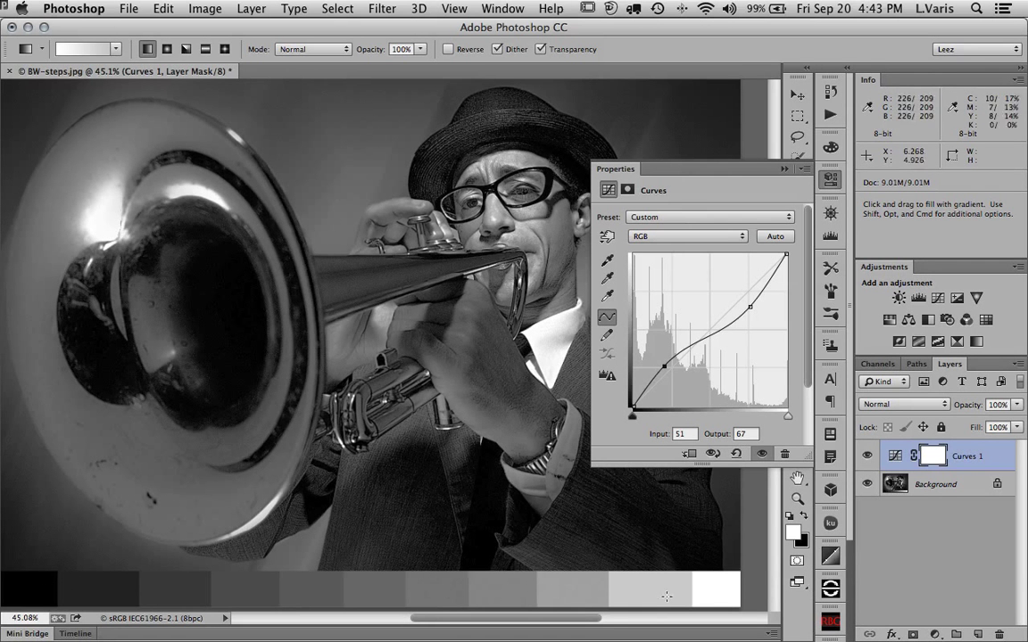
click(762, 455)
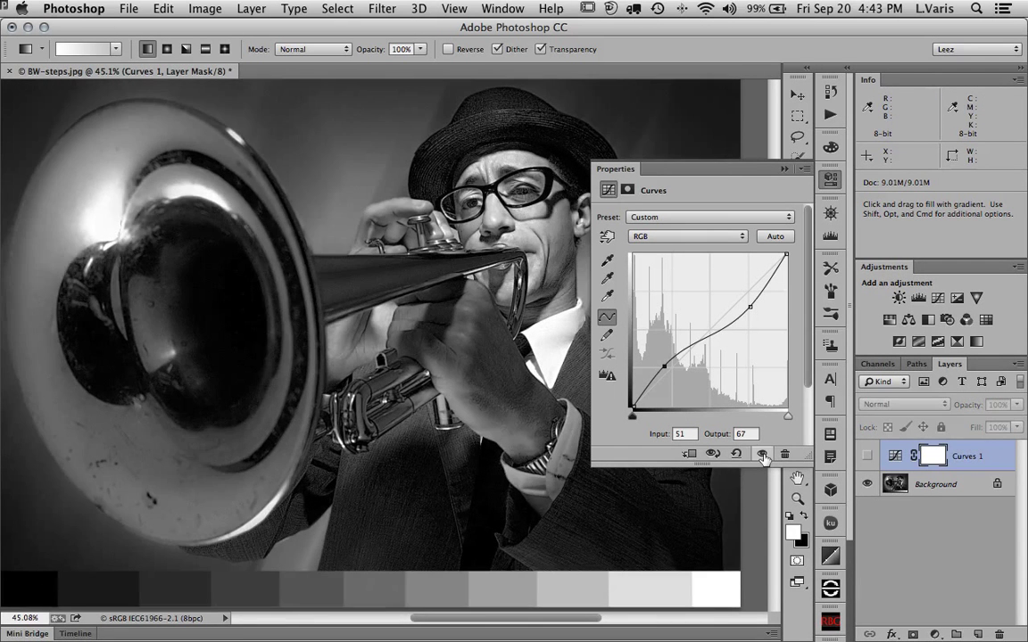
click(762, 455)
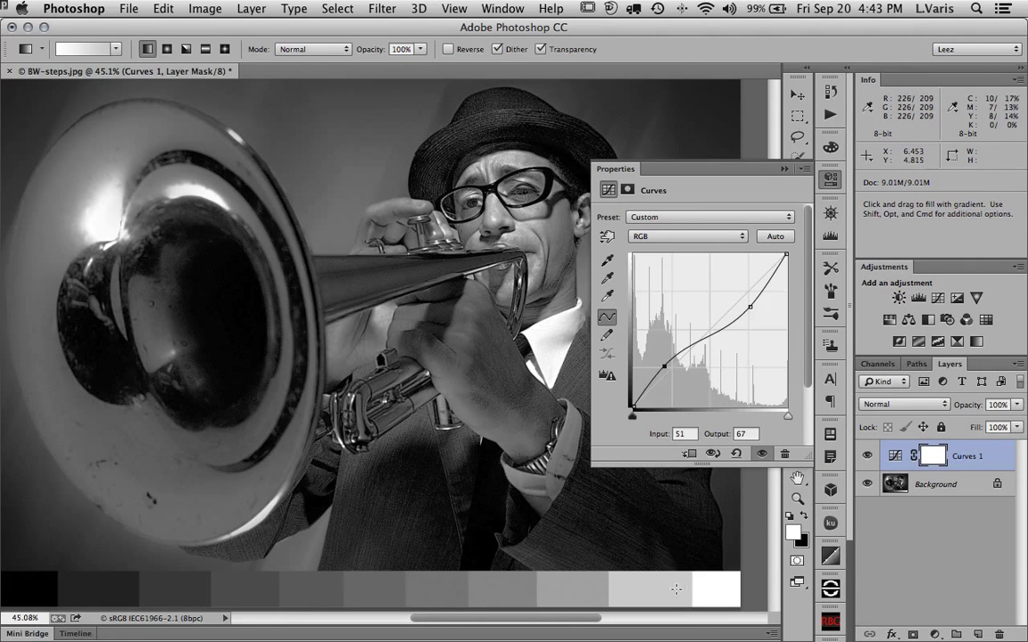
click(762, 455)
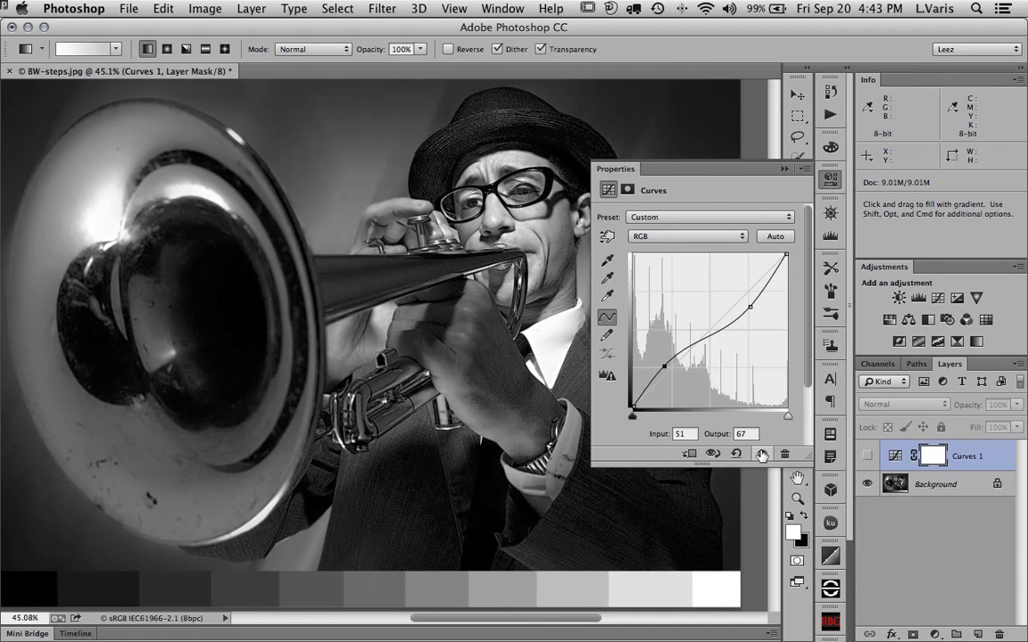
click(762, 455)
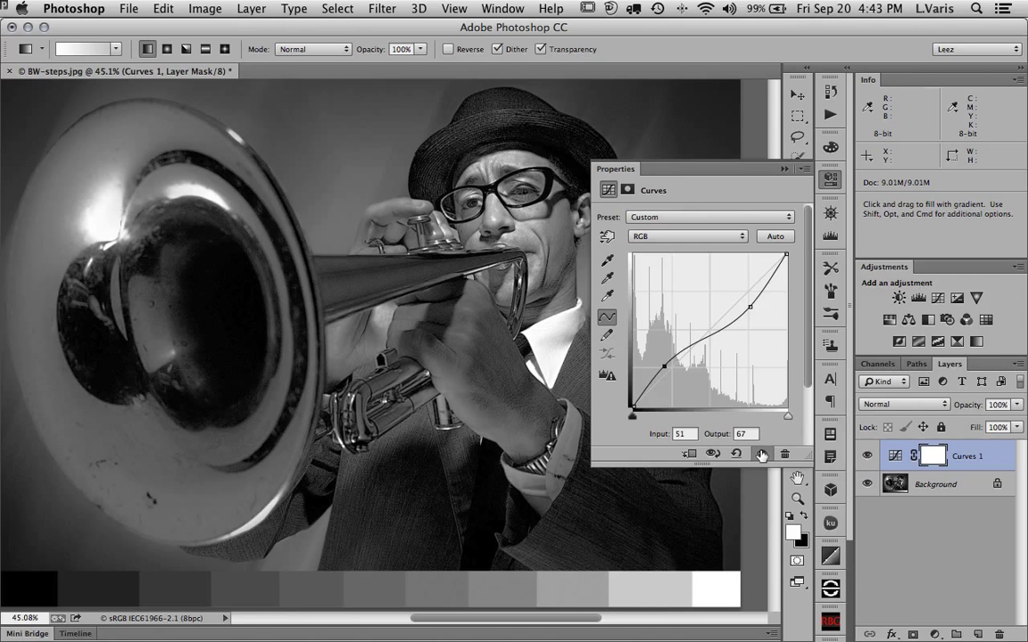
click(761, 455)
click(761, 455)
click(761, 455)
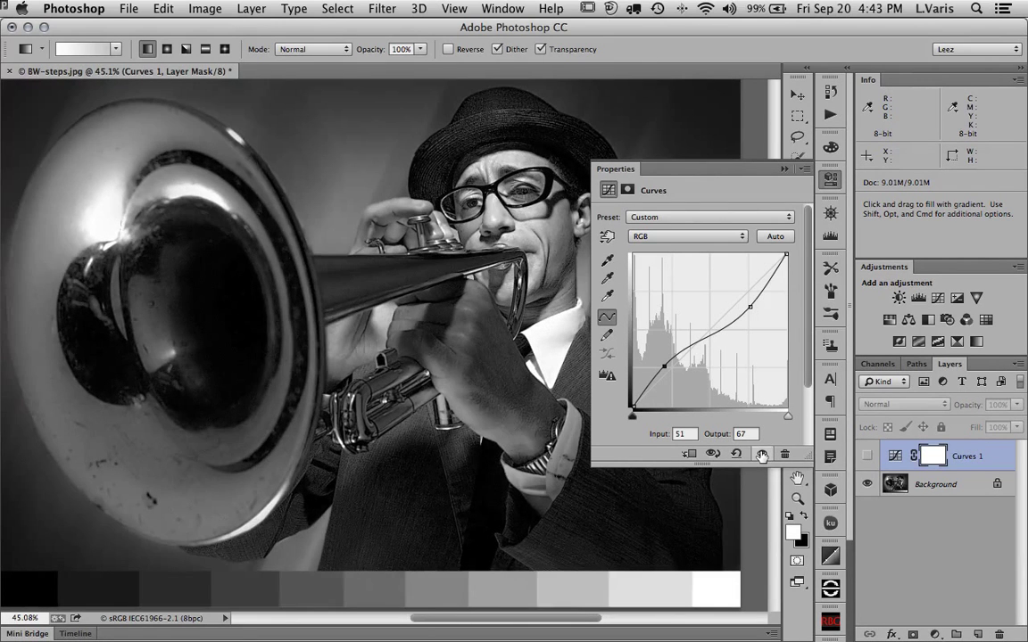
click(761, 455)
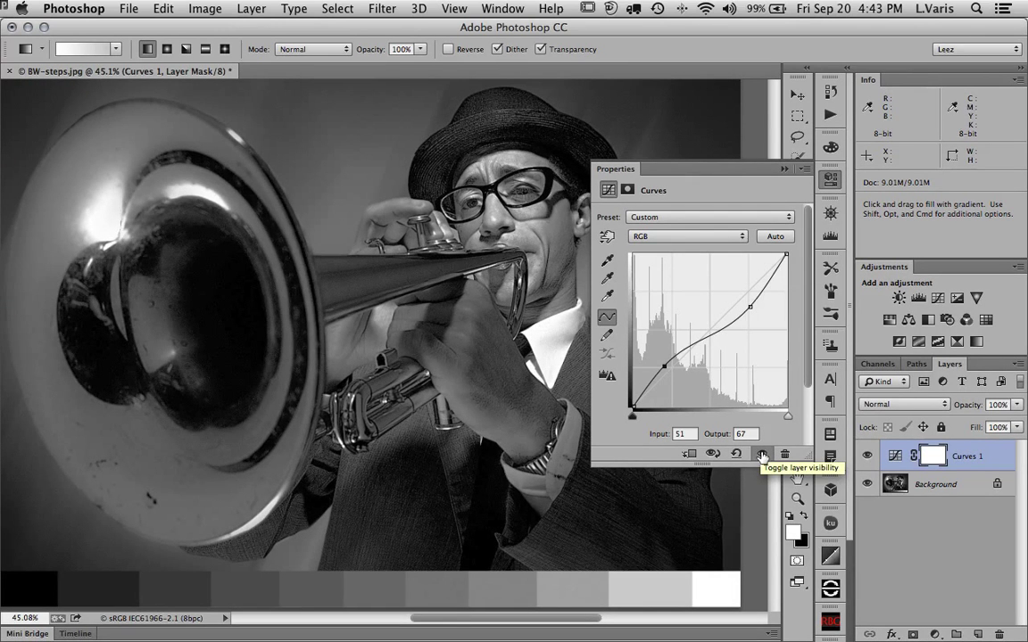
click(761, 455)
click(762, 455)
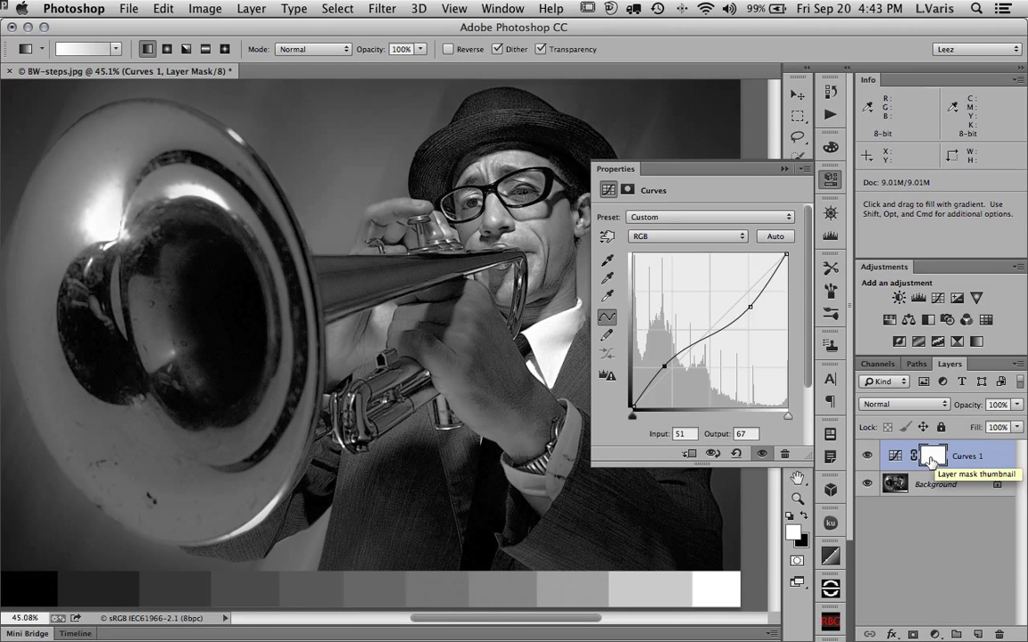
click(866, 457)
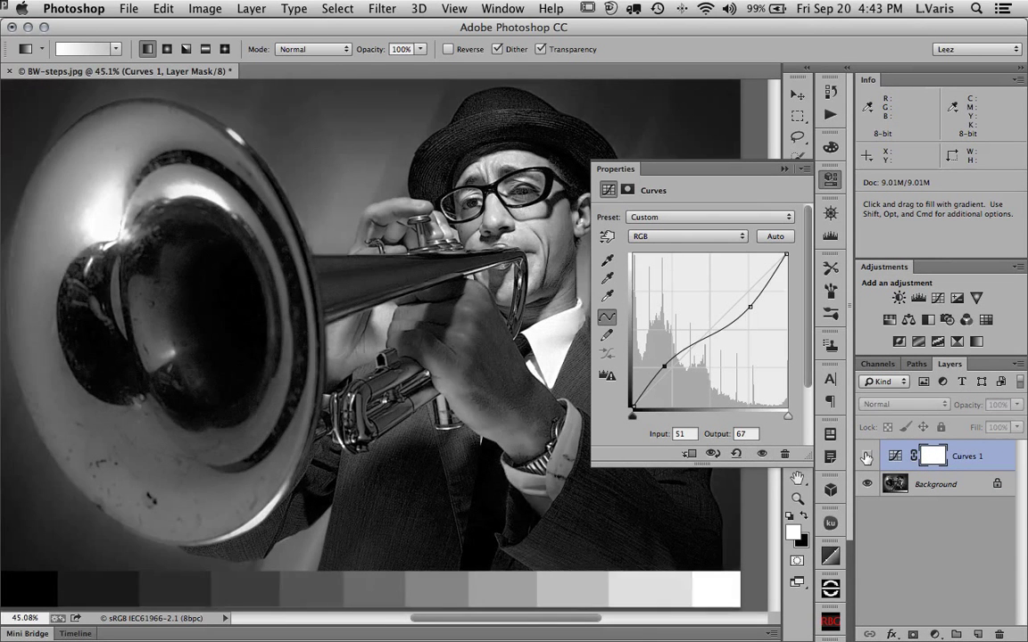
click(867, 457)
click(866, 457)
click(866, 456)
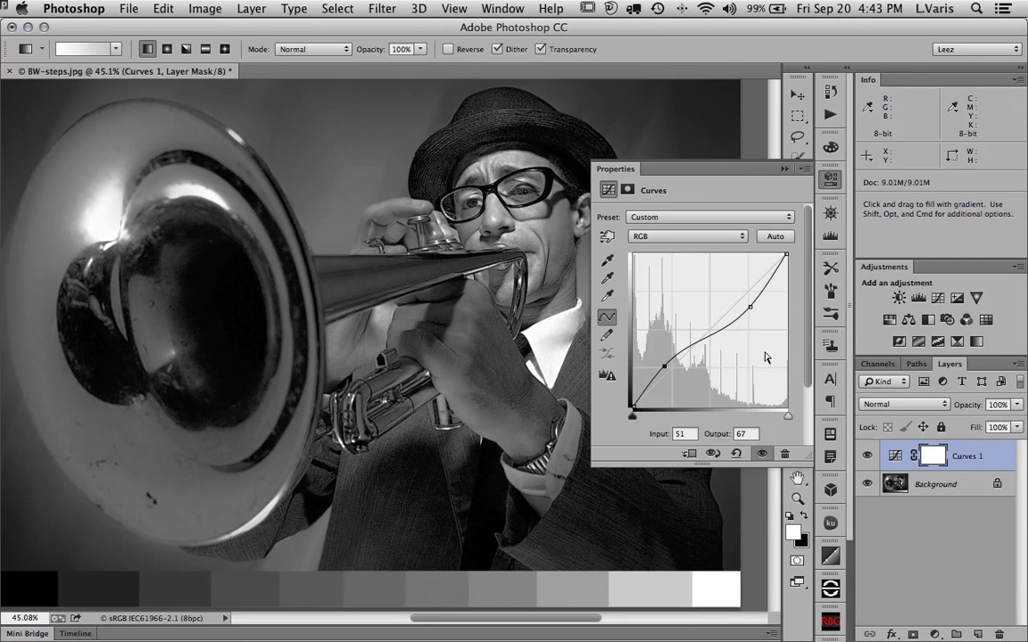
click(867, 456)
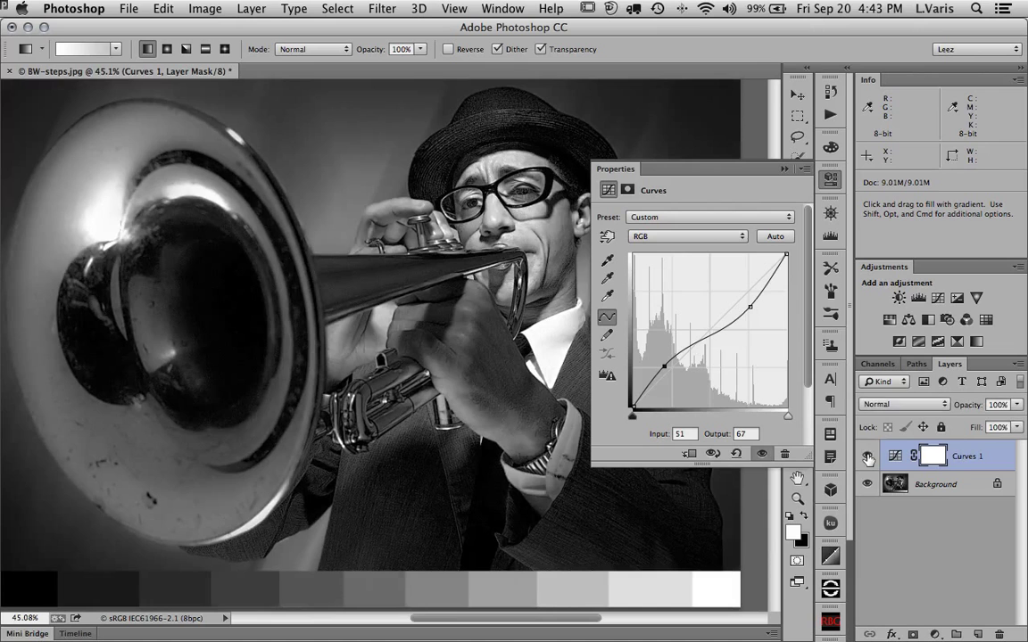
click(868, 457)
click(867, 457)
click(867, 456)
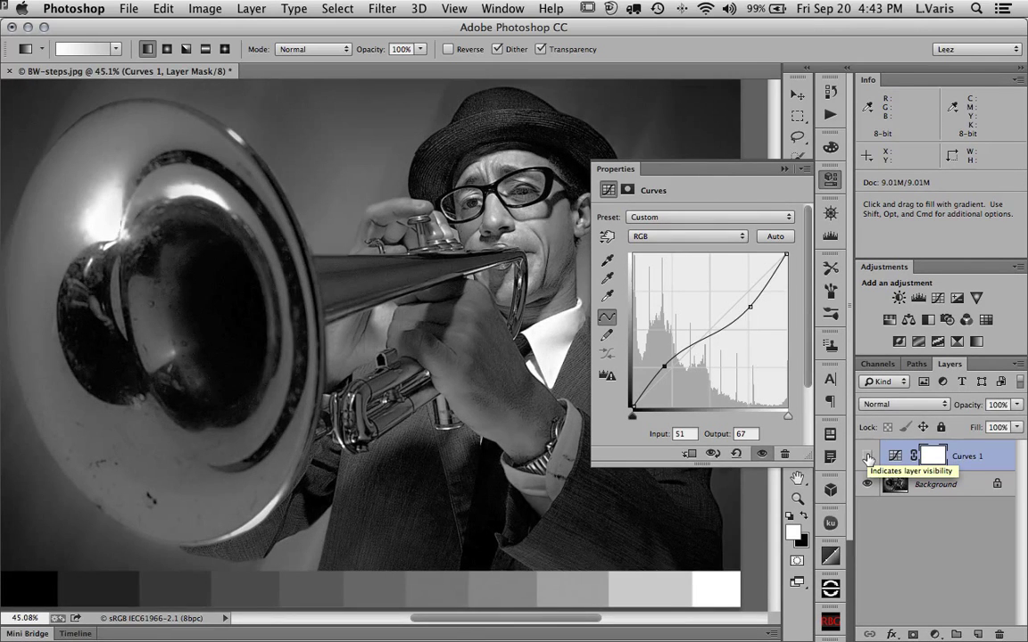
click(868, 457)
click(868, 456)
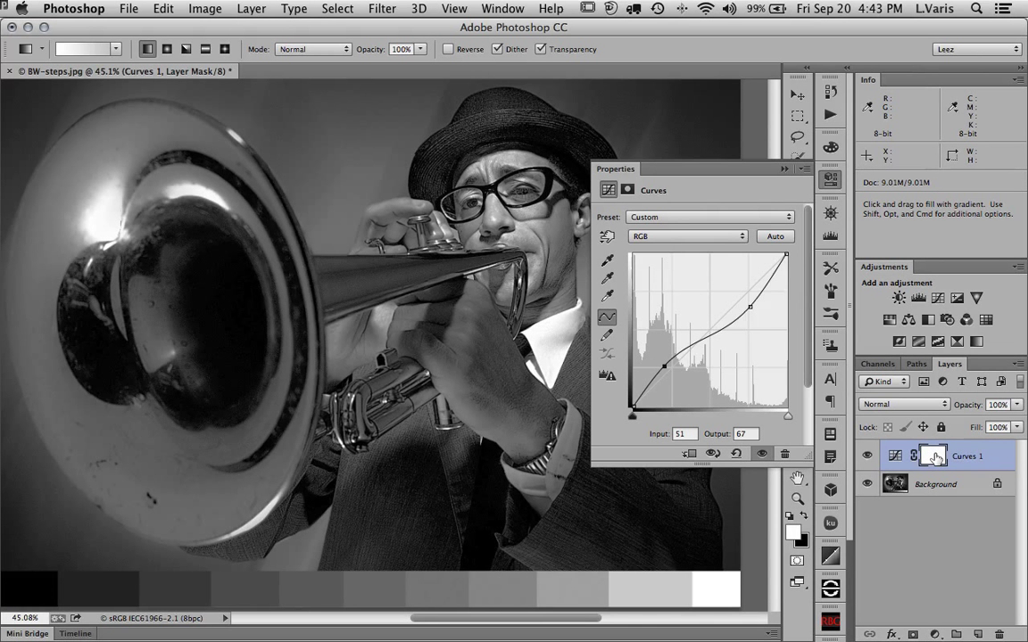
- Invert the Curves 1 layer mask to solid black with Cmd+I and collapse the Properties panel
drag(935, 457, 935, 461)
key(super+i)
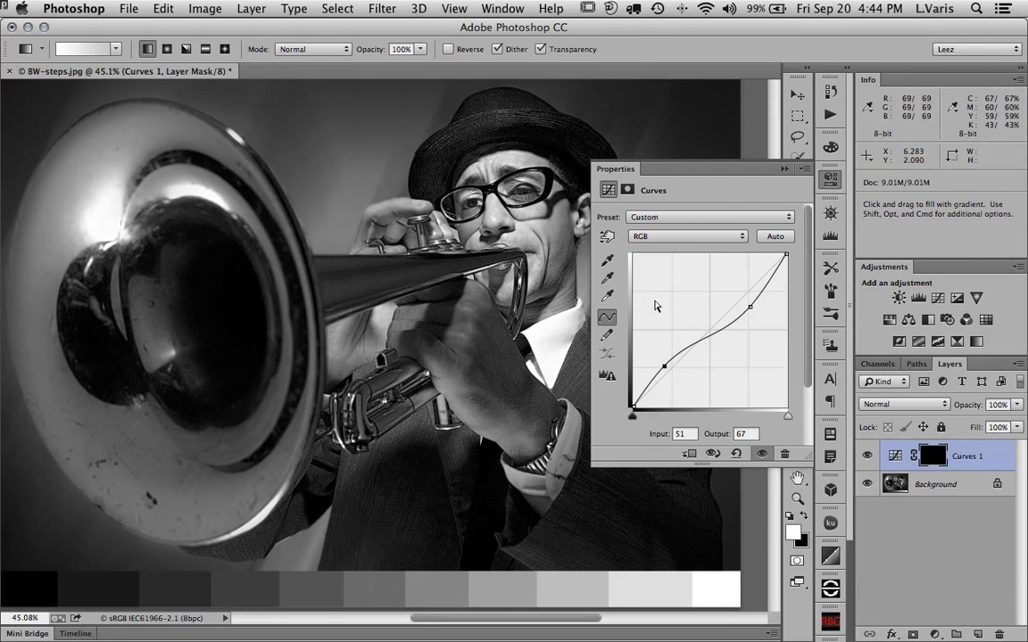
click(783, 171)
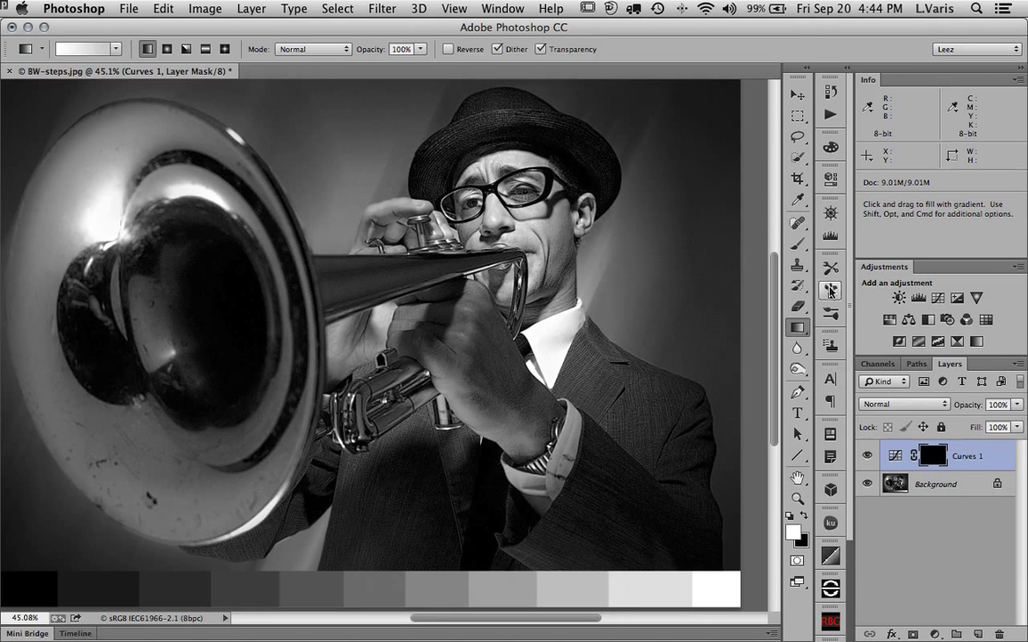
- Switch to the Brush tool and zoom in close on the trumpeter's face
click(799, 246)
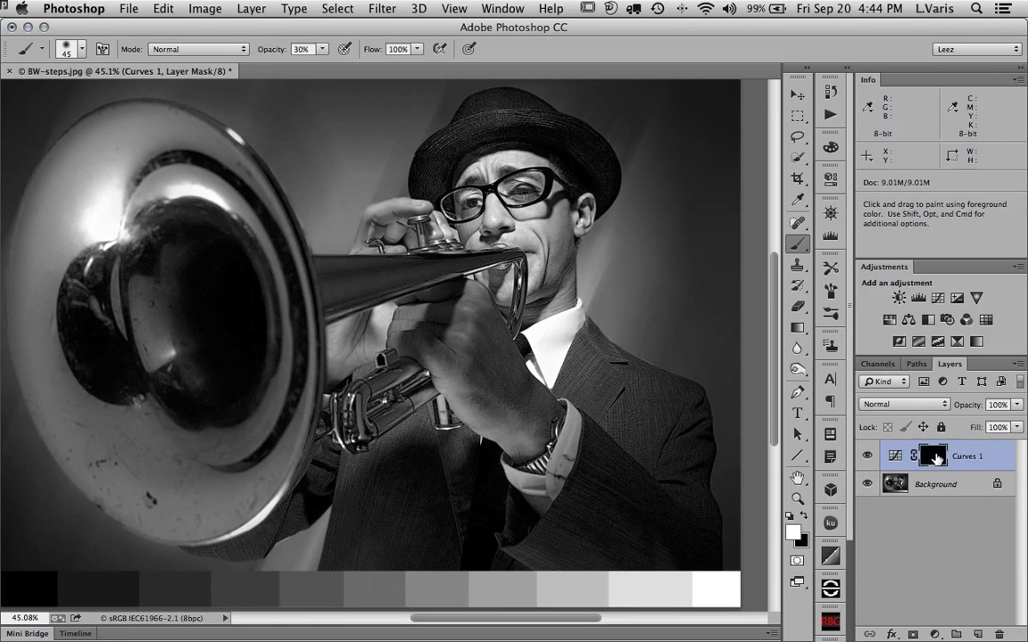
key(super+space)
click(506, 231)
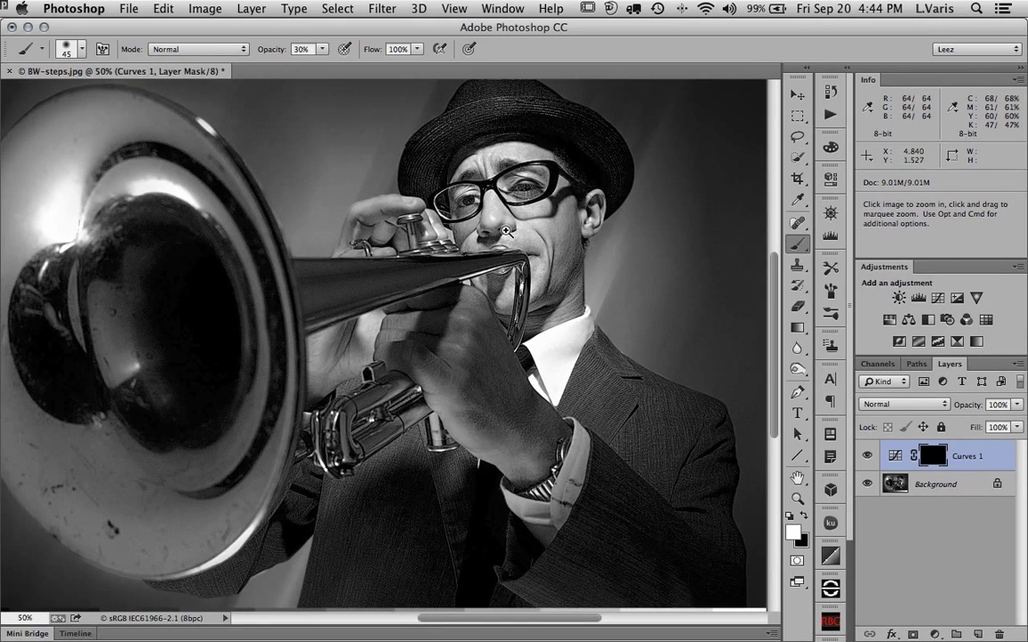
click(498, 232)
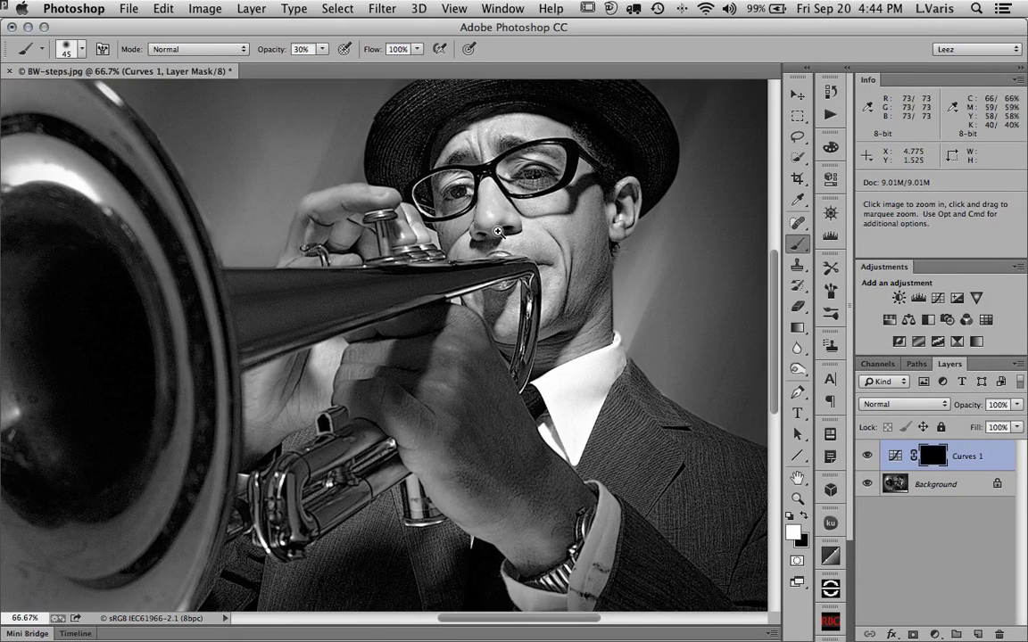
scroll(498, 232, up, 3)
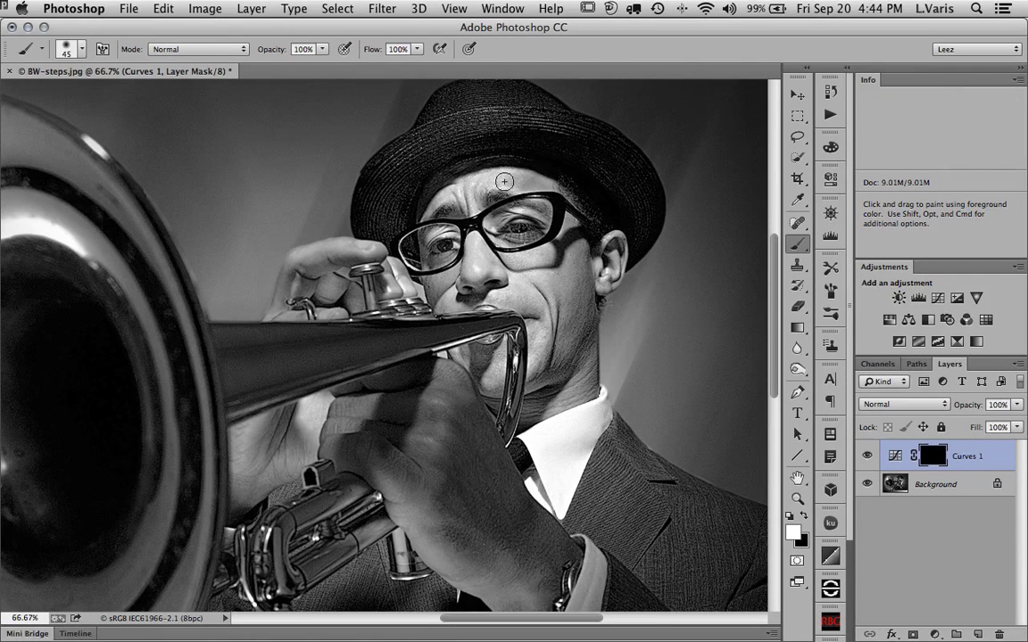
- Paint white on the Curves 1 mask over the forehead, then over the chin and jaw
mouse_move(504, 182)
mouse_down()
mouse_move(448, 198)
mouse_move(475, 185)
mouse_move(444, 208)
mouse_move(540, 184)
mouse_move(538, 212)
mouse_move(496, 225)
mouse_move(524, 237)
mouse_move(540, 210)
mouse_move(428, 234)
mouse_move(424, 256)
mouse_move(471, 239)
mouse_move(468, 282)
mouse_move(478, 265)
mouse_move(500, 282)
mouse_move(486, 260)
mouse_move(558, 256)
mouse_move(494, 265)
mouse_move(438, 292)
mouse_move(455, 282)
mouse_move(439, 285)
mouse_move(447, 304)
mouse_move(507, 299)
mouse_move(461, 289)
mouse_move(542, 302)
mouse_move(503, 285)
mouse_move(570, 272)
mouse_move(560, 281)
mouse_move(574, 234)
mouse_move(561, 328)
mouse_move(546, 308)
mouse_move(540, 318)
mouse_move(540, 382)
mouse_move(566, 356)
mouse_move(559, 387)
mouse_move(584, 302)
mouse_up()
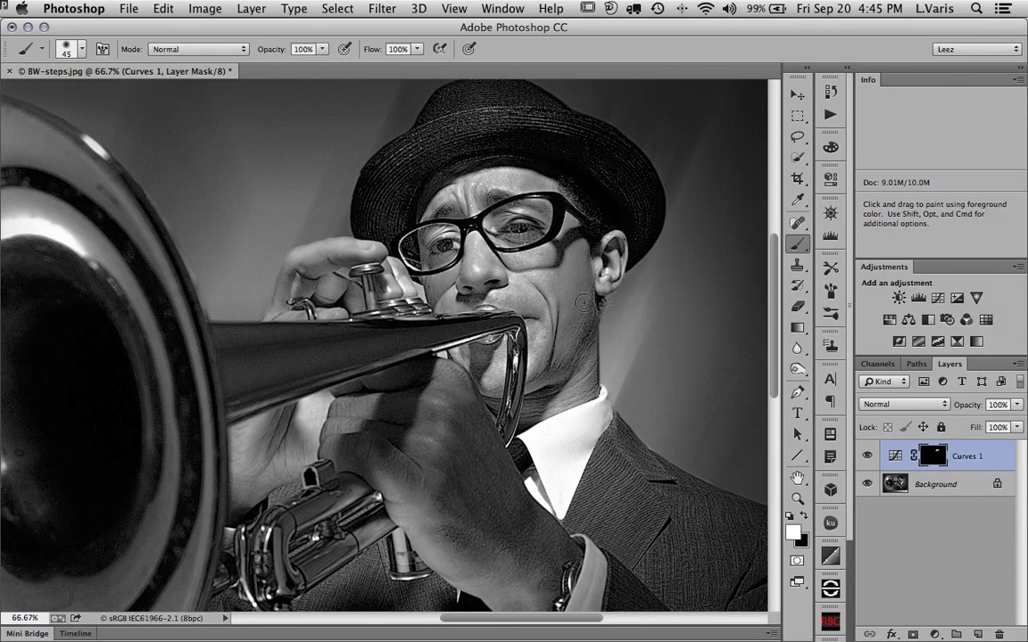
mouse_move(583, 375)
mouse_down()
mouse_move(517, 356)
mouse_move(482, 368)
mouse_move(560, 400)
mouse_move(446, 321)
mouse_move(442, 343)
mouse_move(459, 354)
mouse_move(432, 343)
mouse_move(448, 311)
mouse_up()
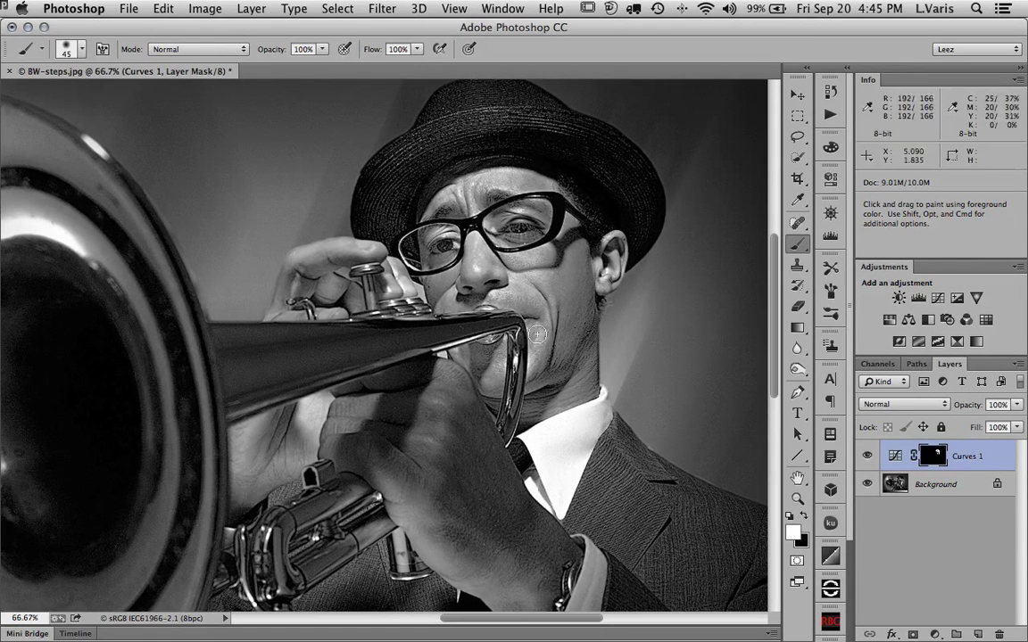
click(870, 458)
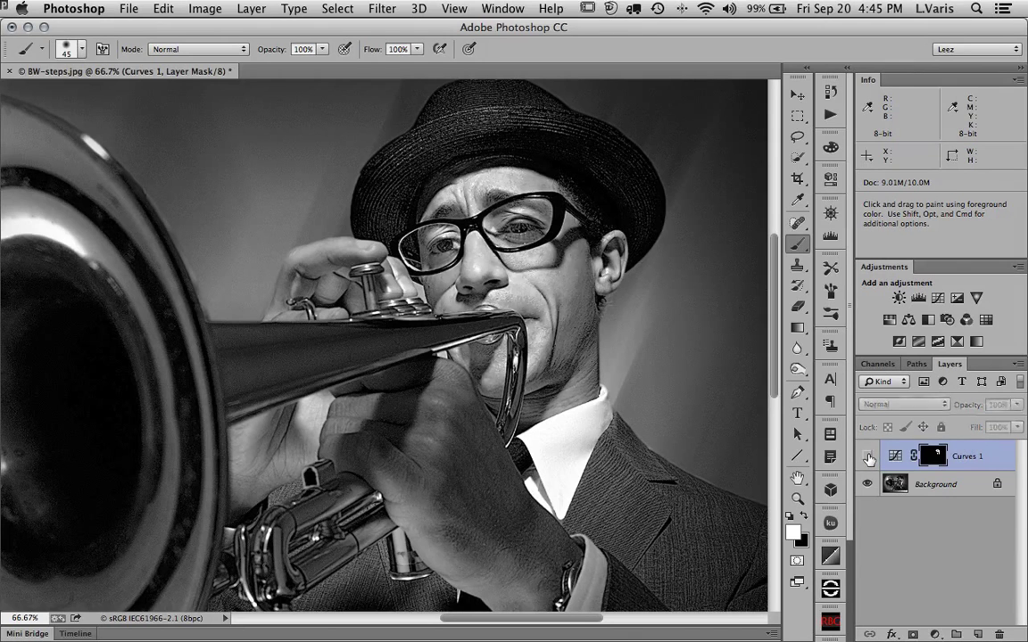
click(870, 458)
click(870, 458)
click(870, 458)
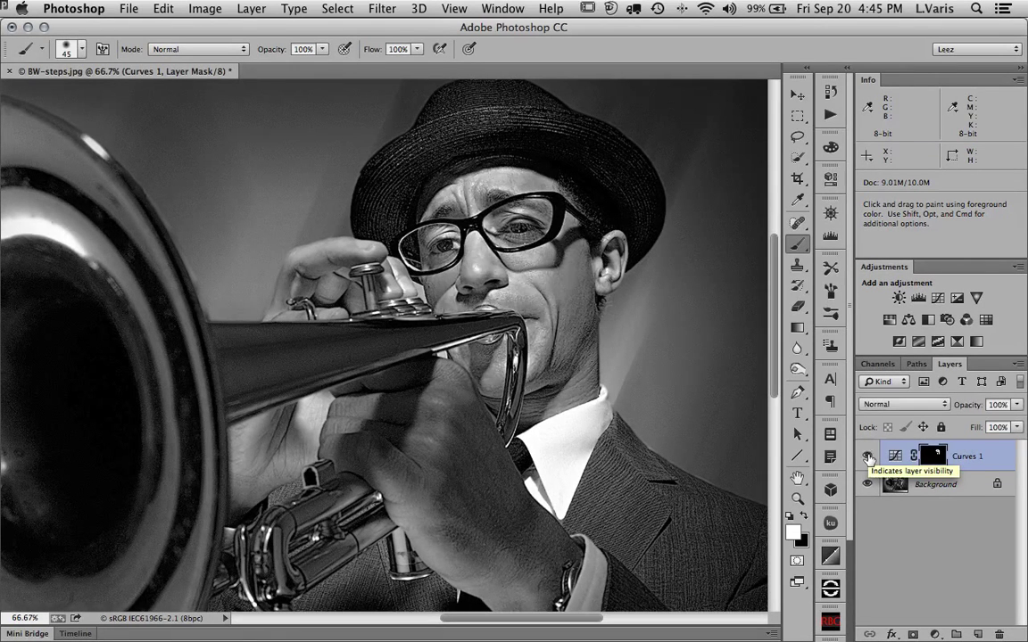
click(870, 457)
click(870, 458)
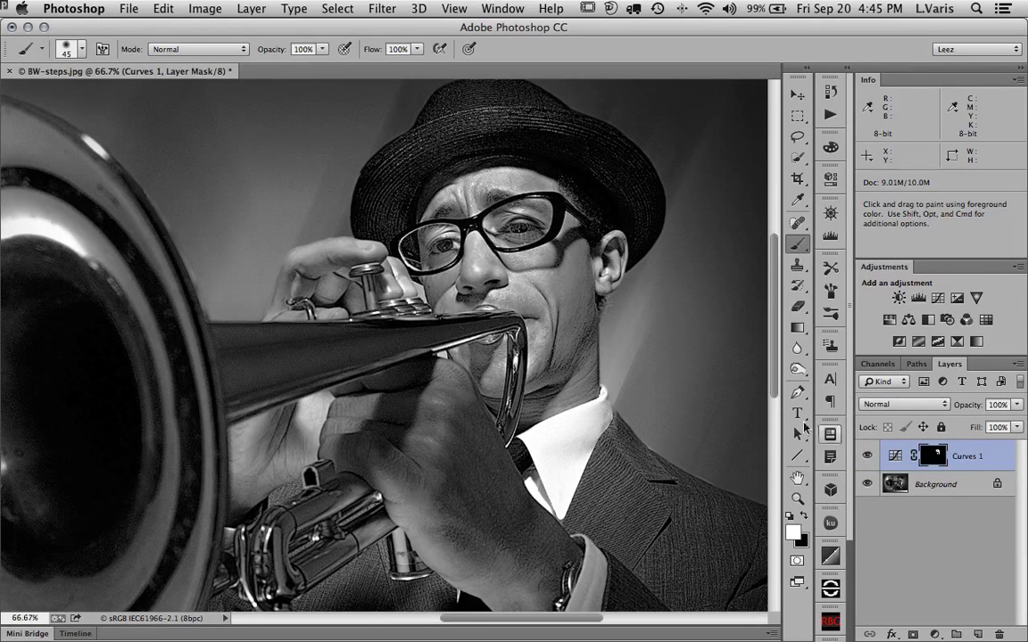
- View the Curves 1 mask alone, paint white over its streaky grey face areas and lower-left edge, then return to the photo
alt+click(933, 456)
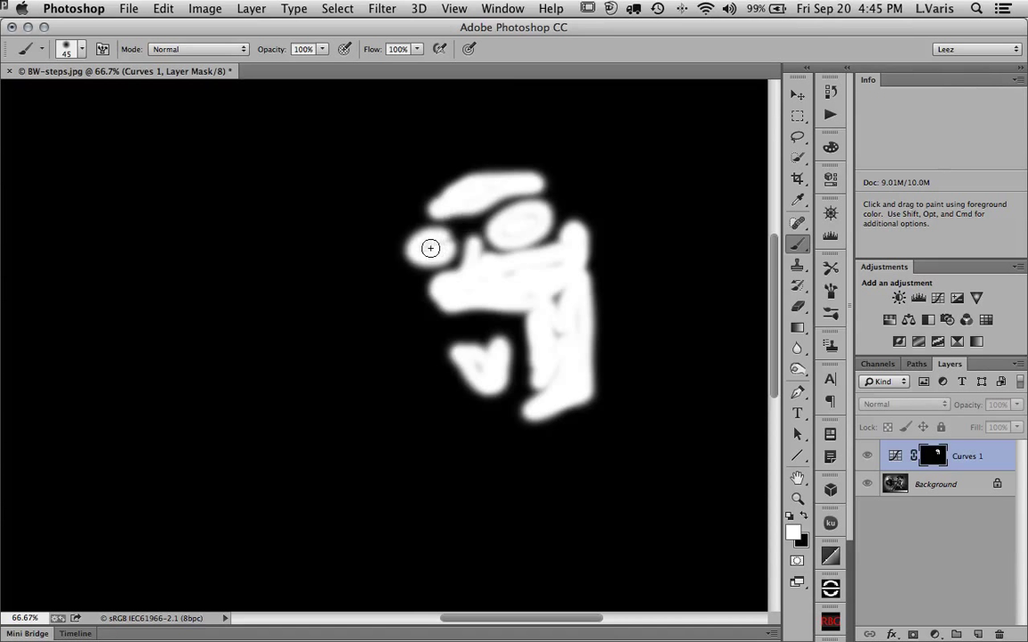
mouse_move(508, 270)
mouse_down()
mouse_move(567, 292)
mouse_move(542, 296)
mouse_move(556, 356)
mouse_move(551, 383)
mouse_up()
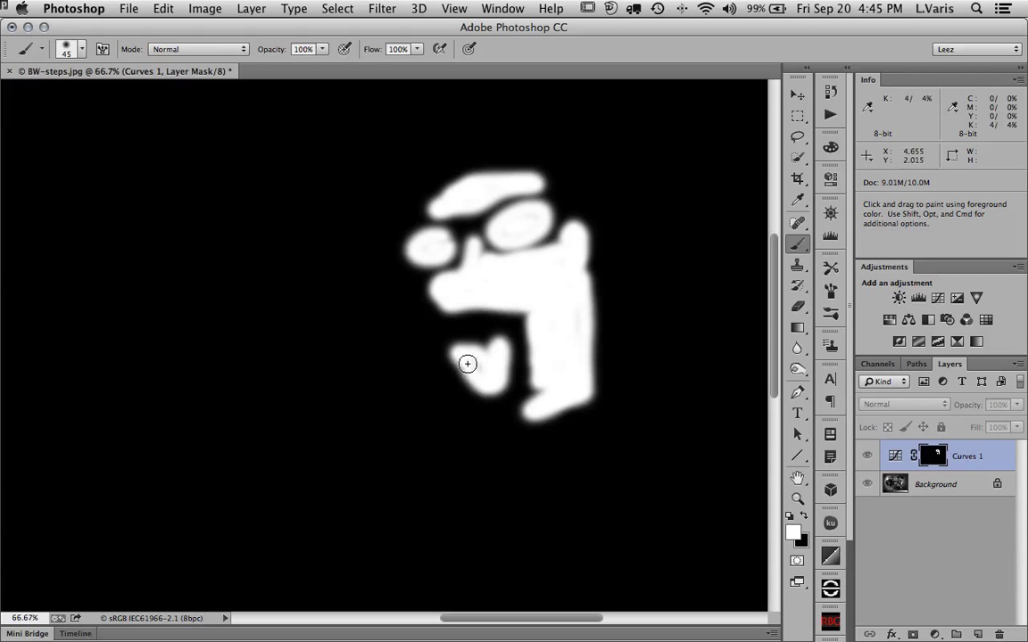
mouse_move(489, 373)
mouse_down()
mouse_move(542, 383)
mouse_move(543, 393)
mouse_up()
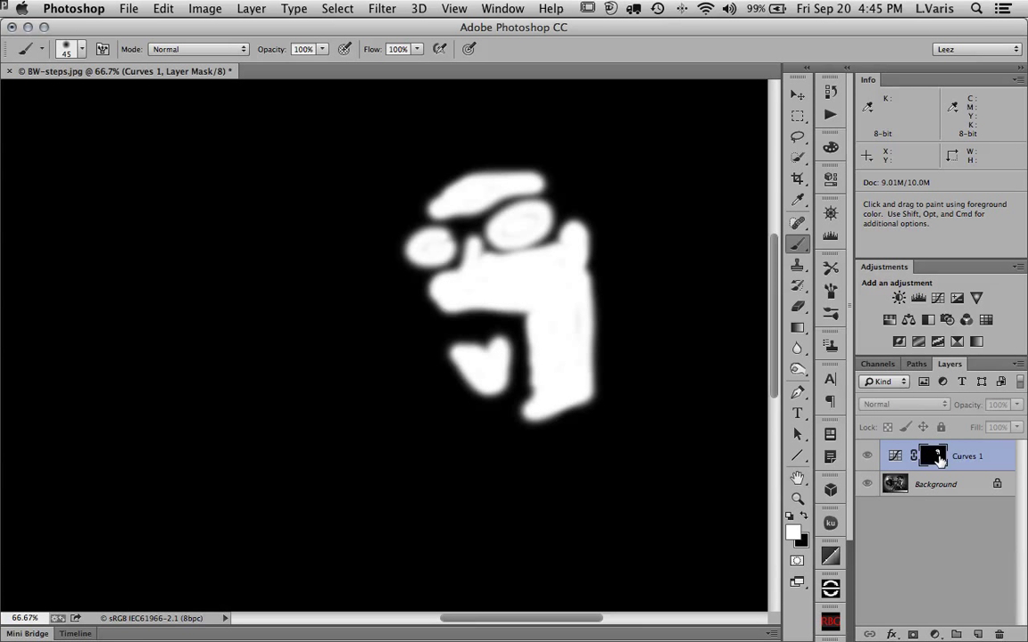
alt+click(937, 457)
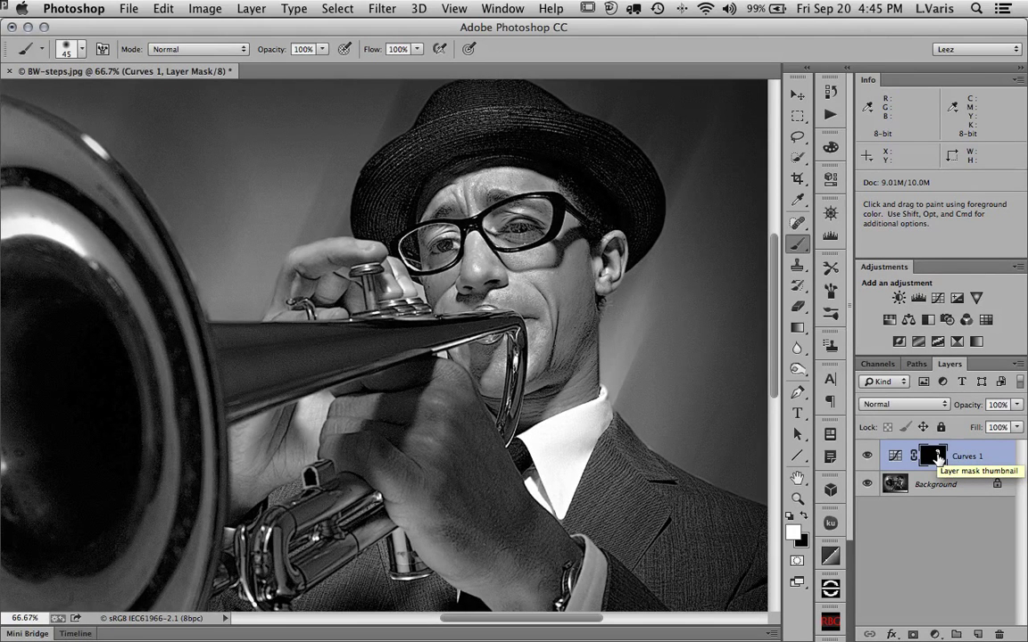
- Toggle Curves 1 off and on to compare the face, then zoom out to 33.3% centred on the trumpeter
click(867, 456)
click(867, 457)
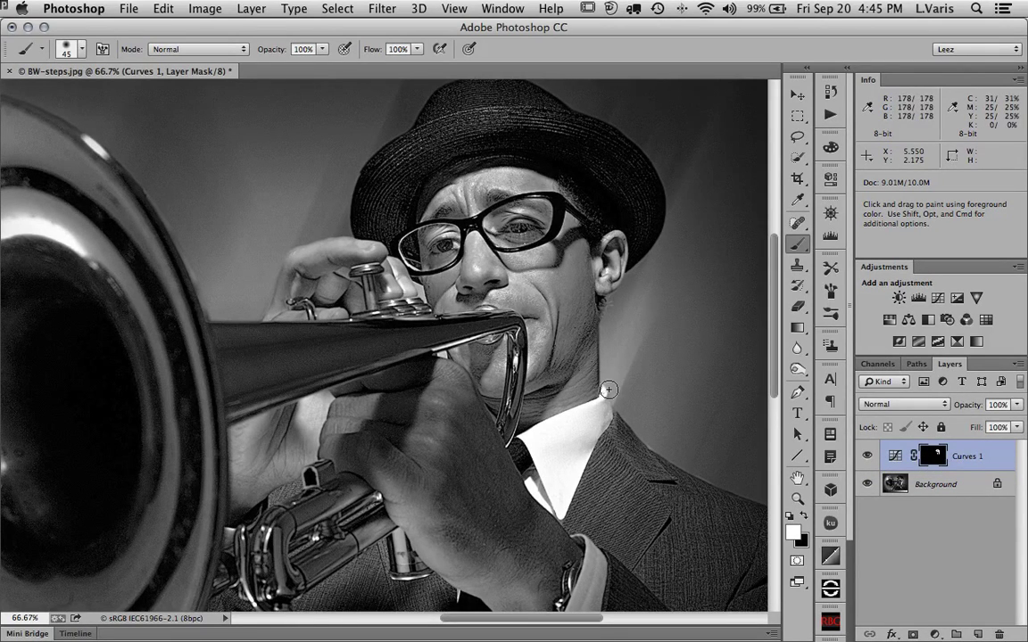
key(super+minus)
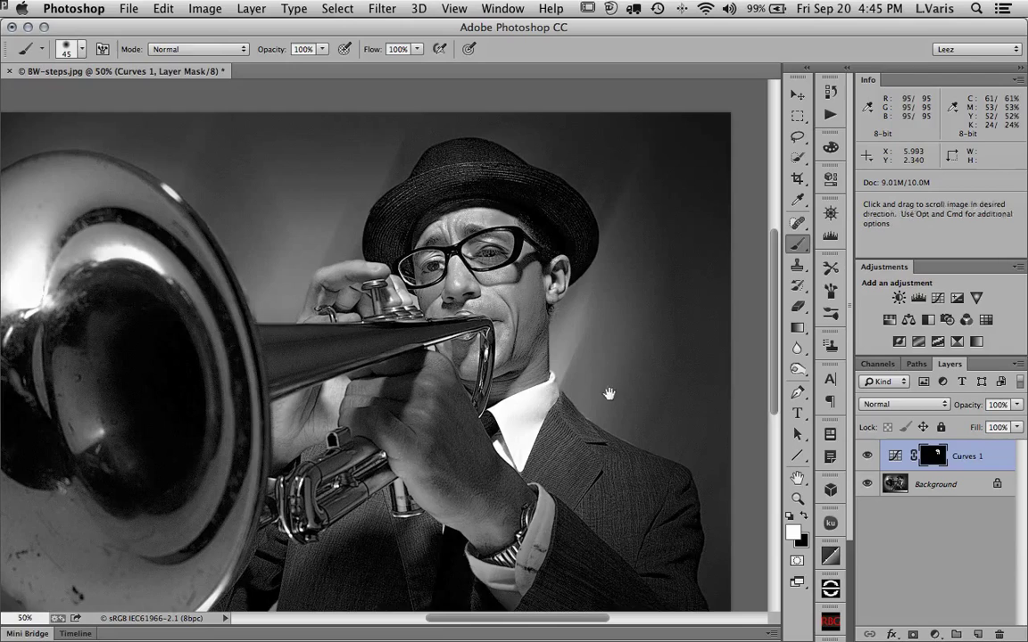
drag(608, 390, 661, 342)
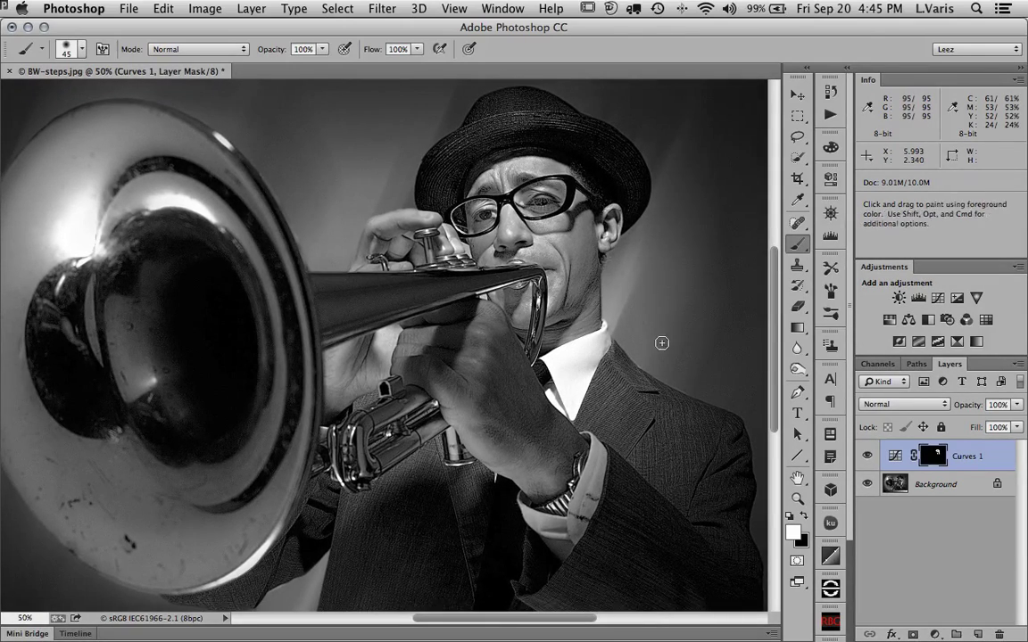
key(super+minus)
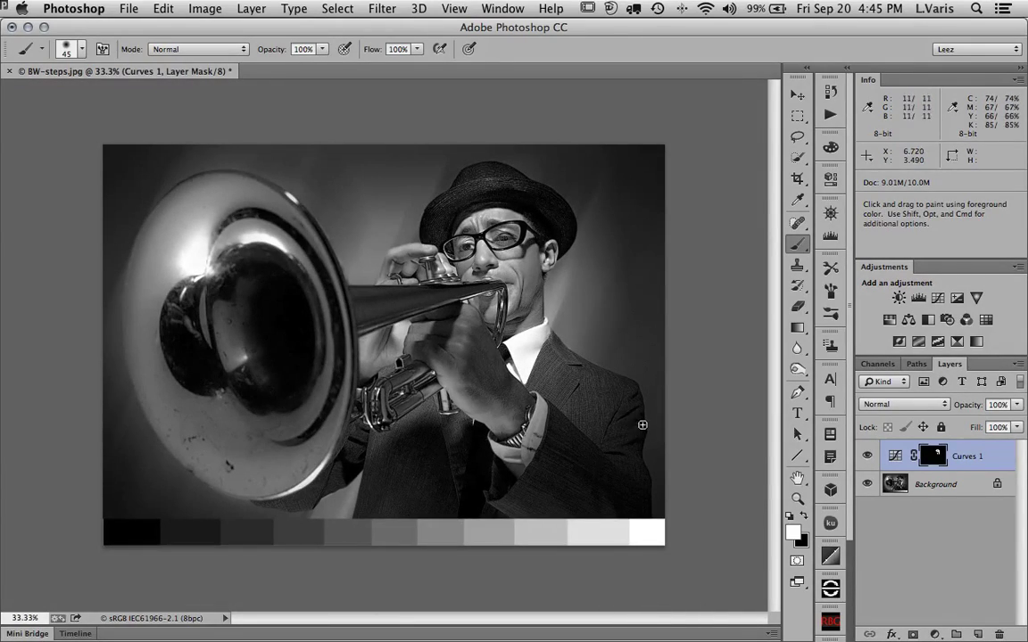